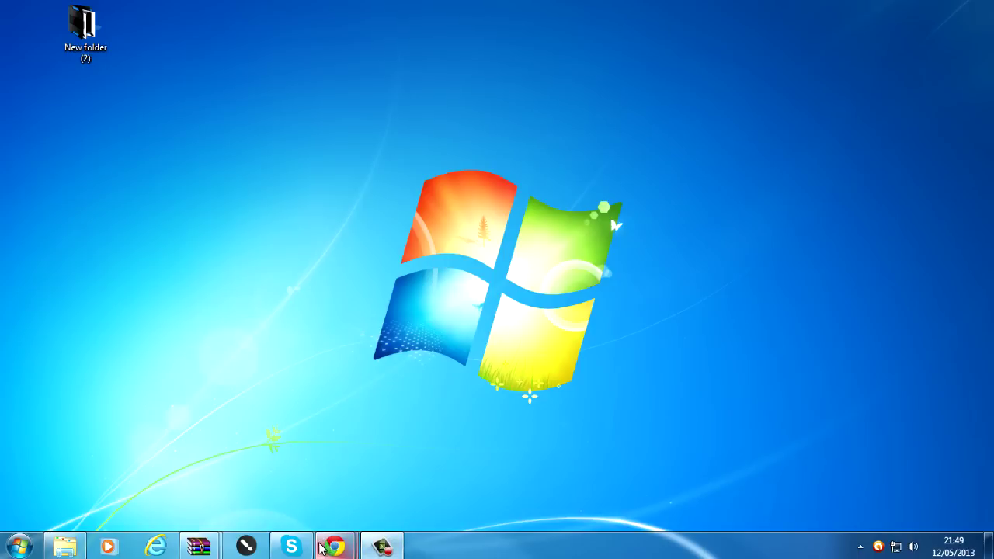
mouse_move(323, 548)
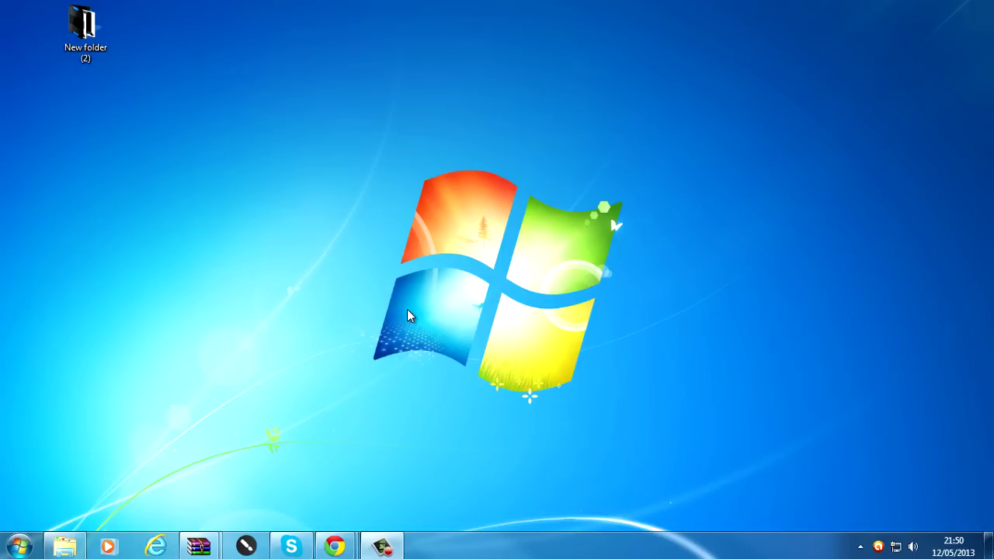
drag(50, 66, 135, 7)
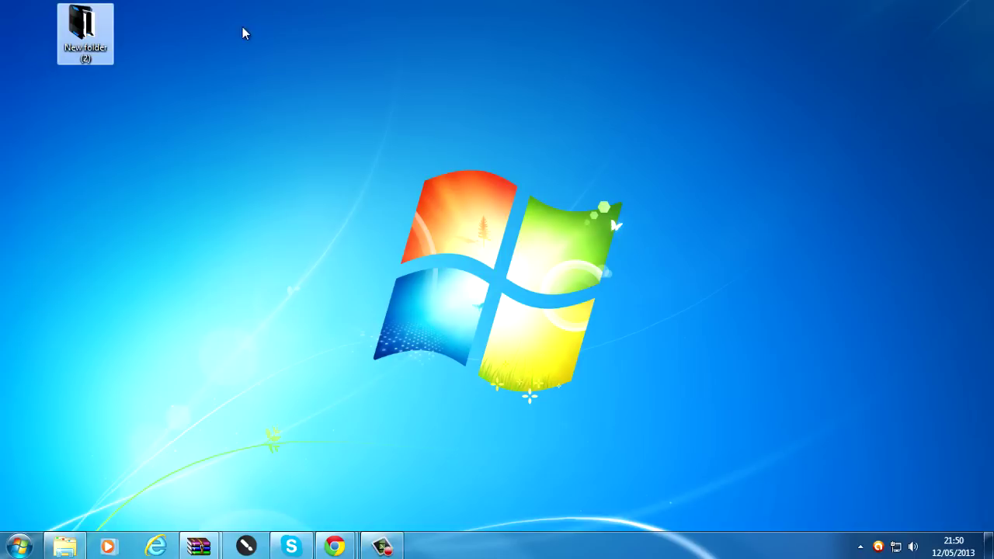
click(246, 315)
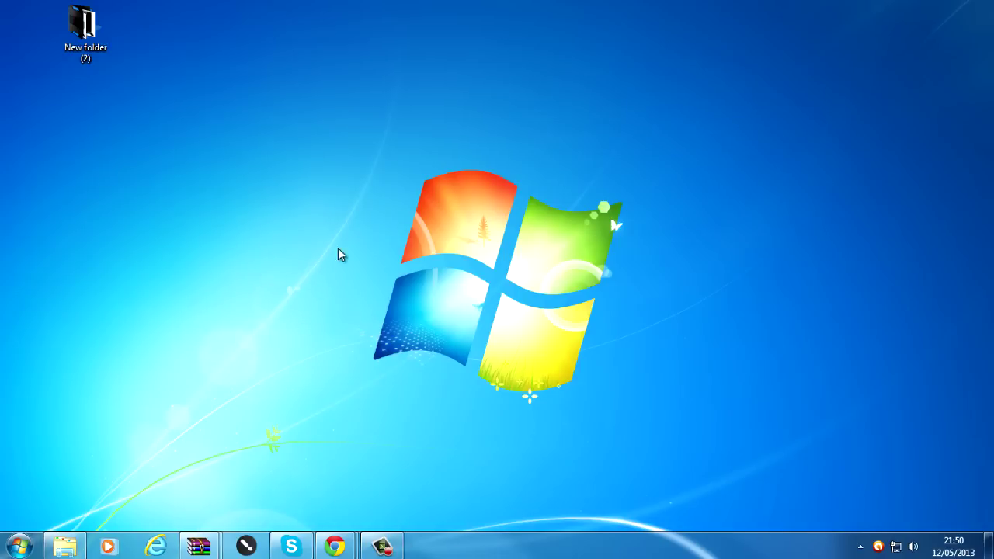
drag(157, 261, 708, 410)
drag(289, 413, 303, 501)
Switch to Chrome and examine the JTAG/RGH emulator list on xbox360iso.com, highlighting the snes360 beta 0.32 download link.
click(325, 535)
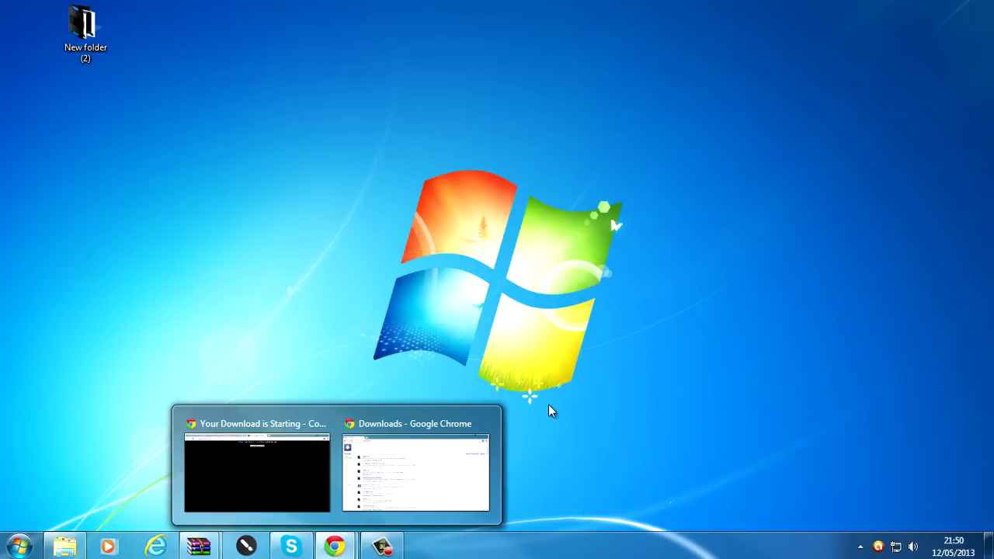
click(256, 491)
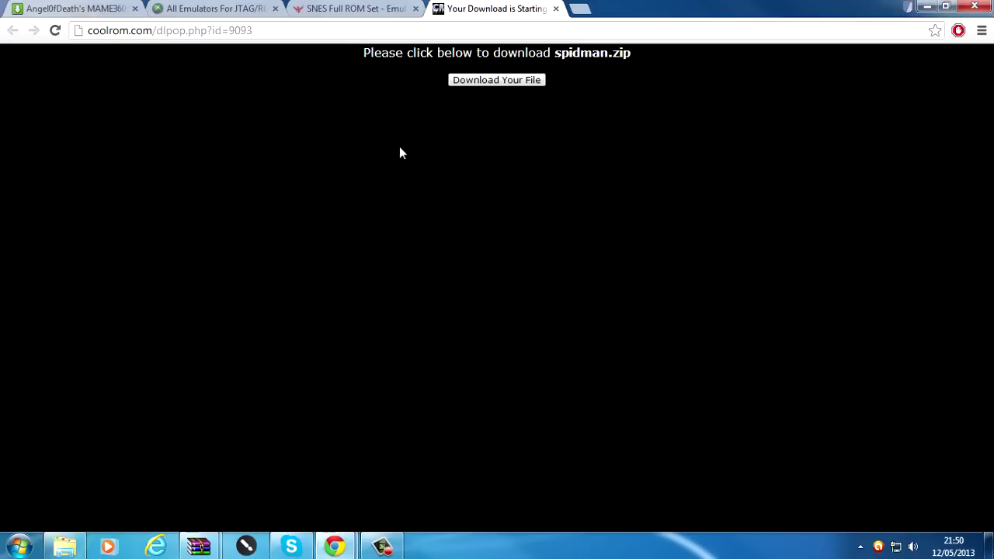
click(235, 9)
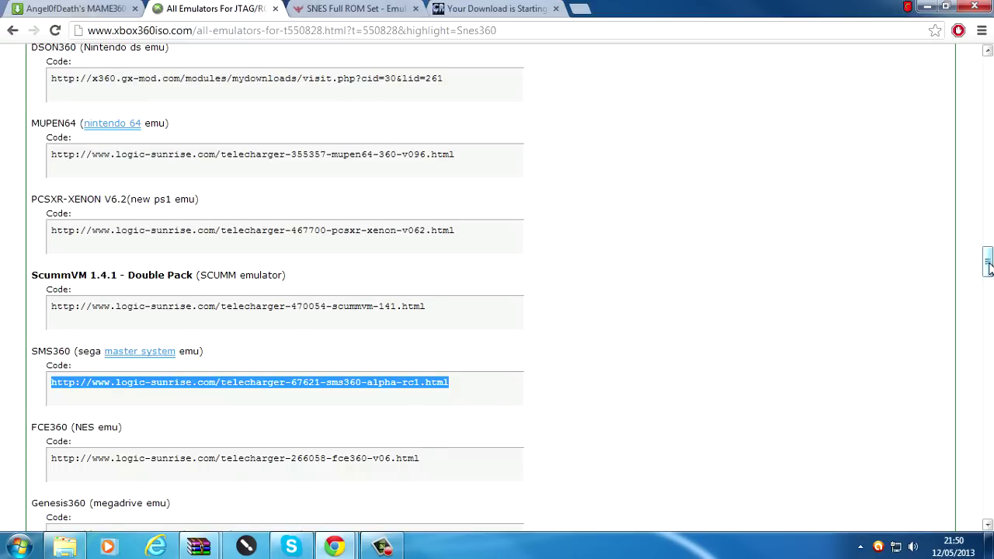
drag(986, 263, 978, 202)
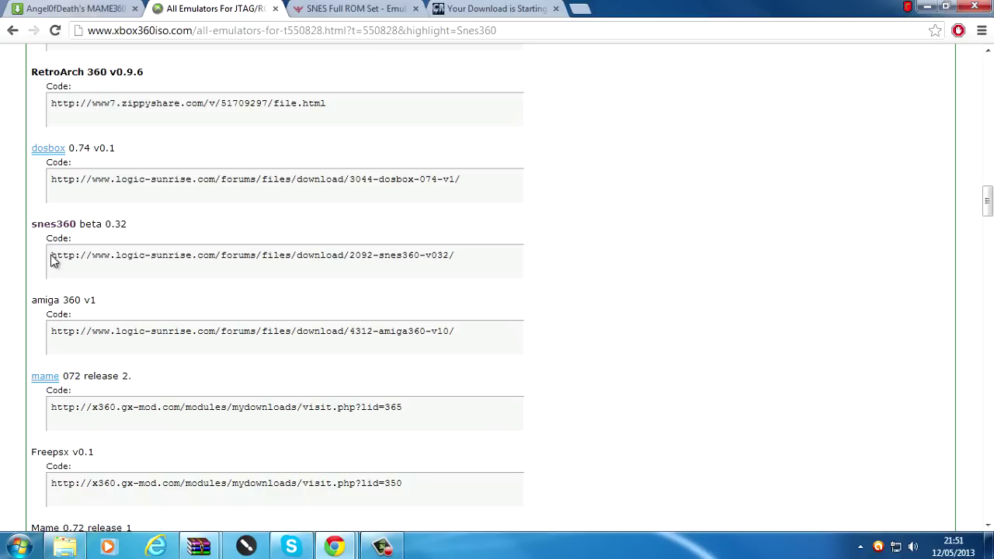
drag(54, 255, 462, 256)
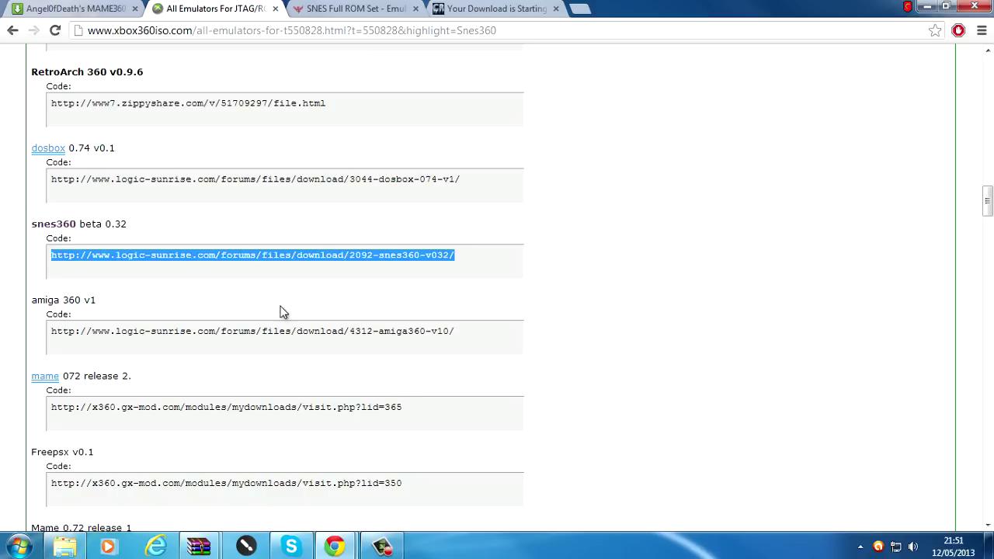
click(246, 31)
scroll(494, 334, down, 2)
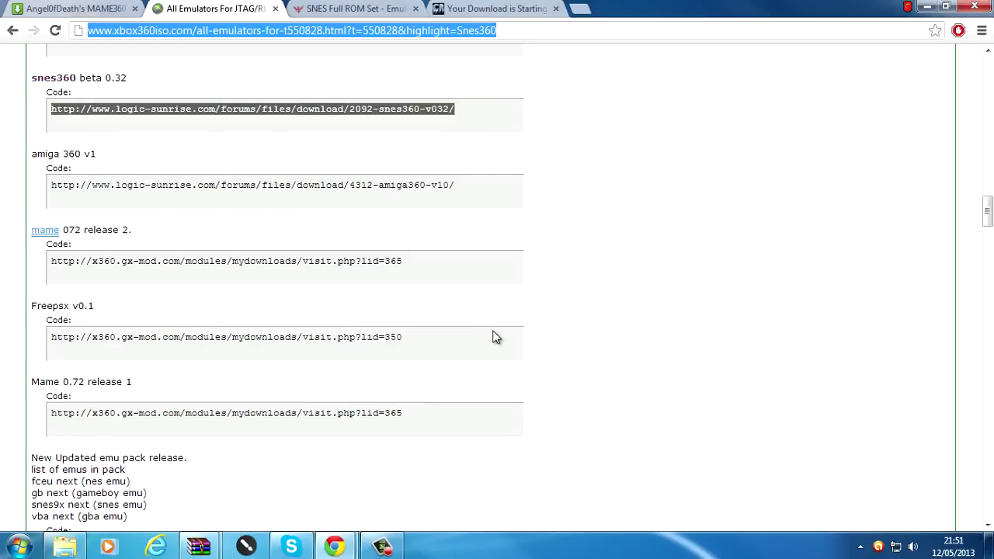
scroll(495, 334, up, 6)
scroll(497, 341, up, 10)
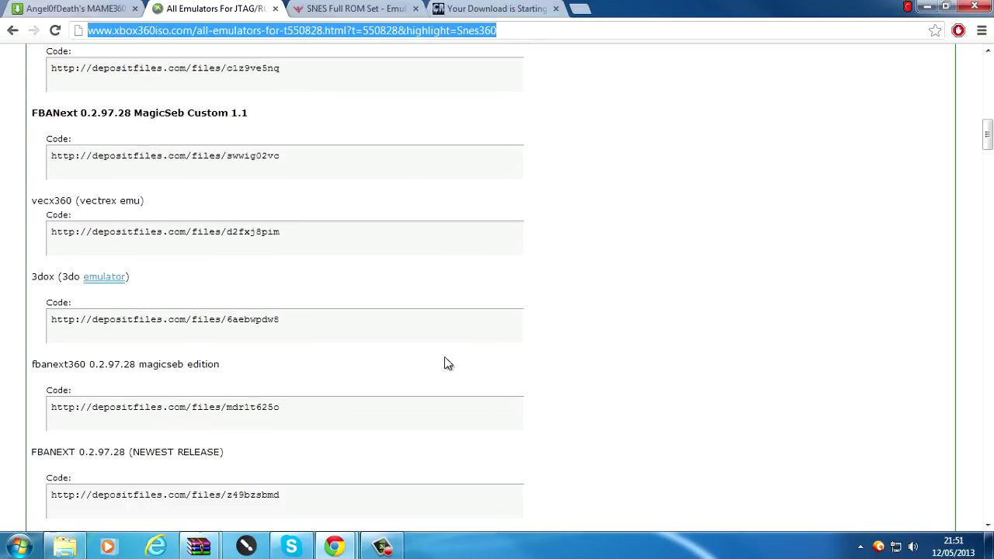
Review the SNES Full ROM Set page on dgemu.com and the spidman.zip download page on coolrom.com.
click(341, 8)
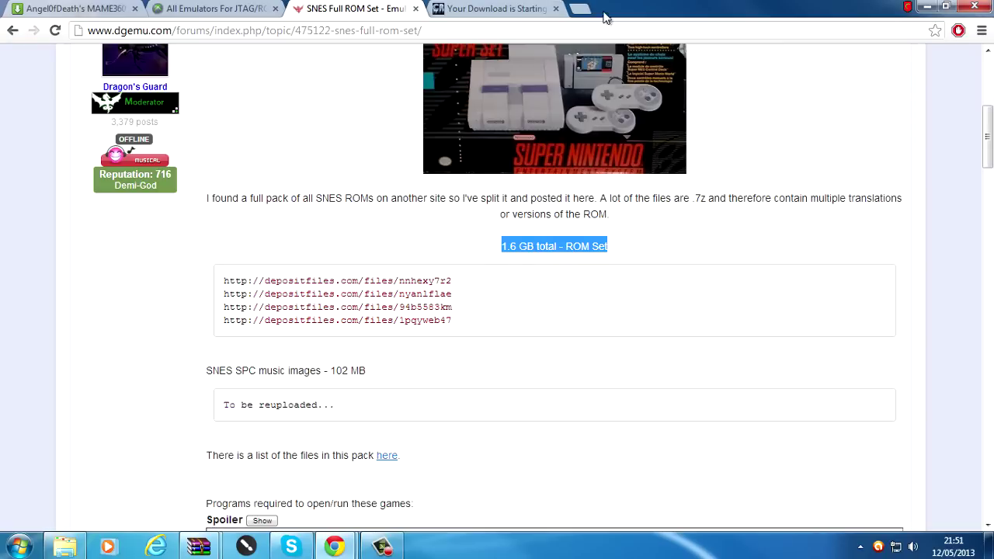
scroll(519, 376, up, 3)
scroll(515, 368, down, 3)
click(463, 7)
click(395, 6)
click(468, 8)
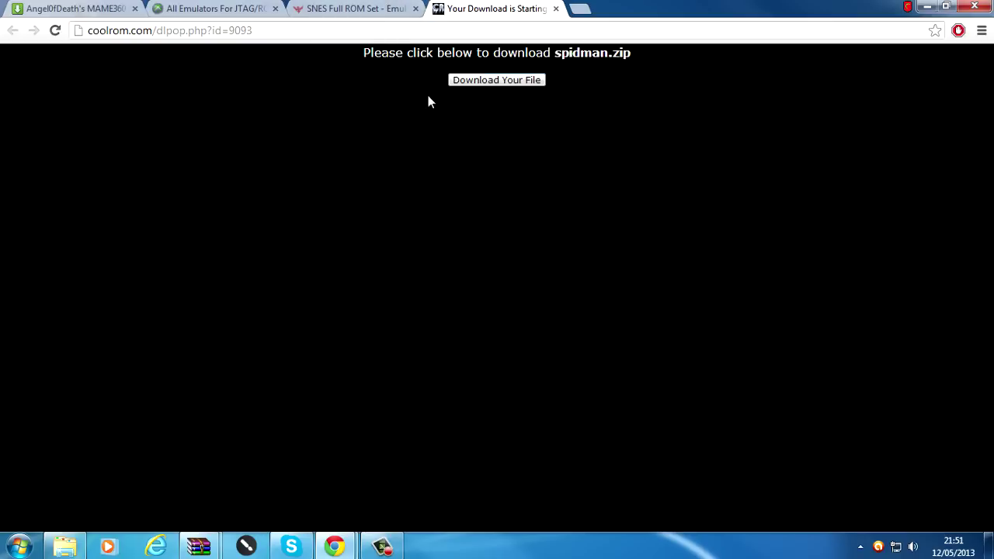
click(350, 8)
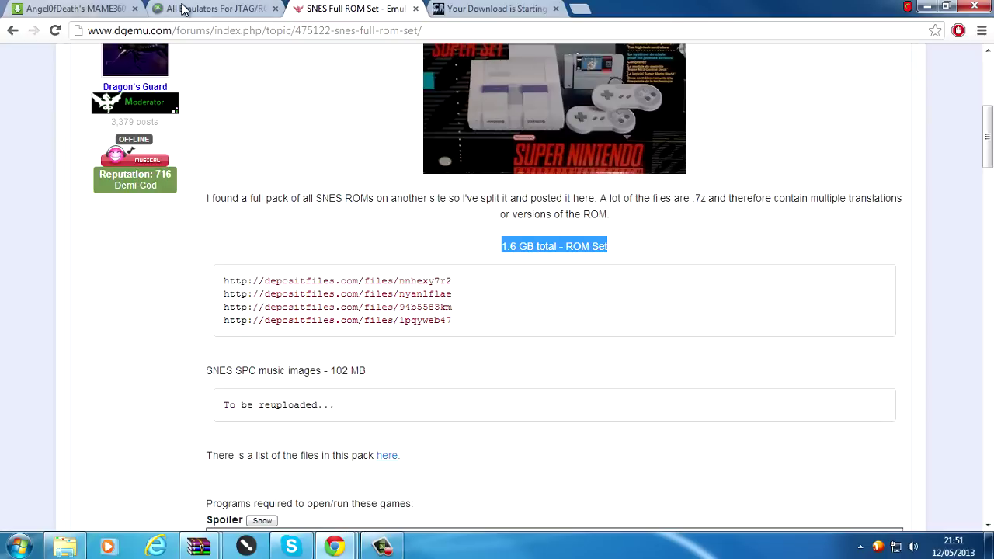
View the MediaFire download page for Angel0fDeath's MAME360 Setup.7z, and minimize the browser.
click(62, 8)
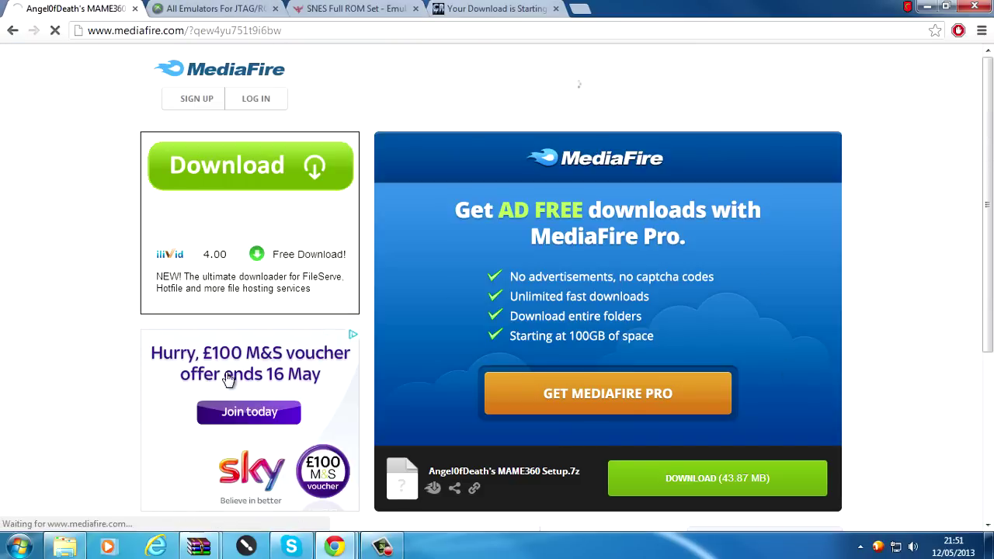
scroll(598, 508, down, 1)
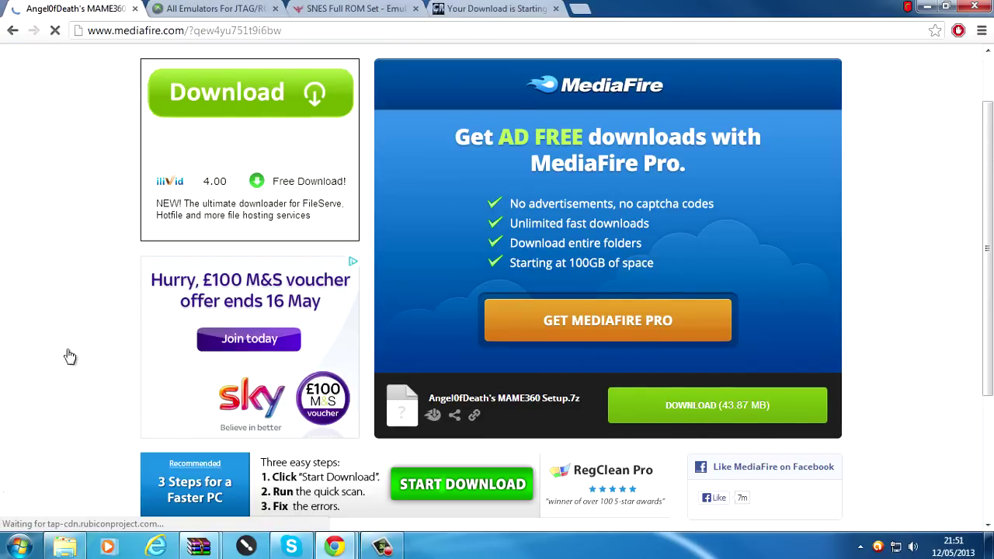
click(936, 7)
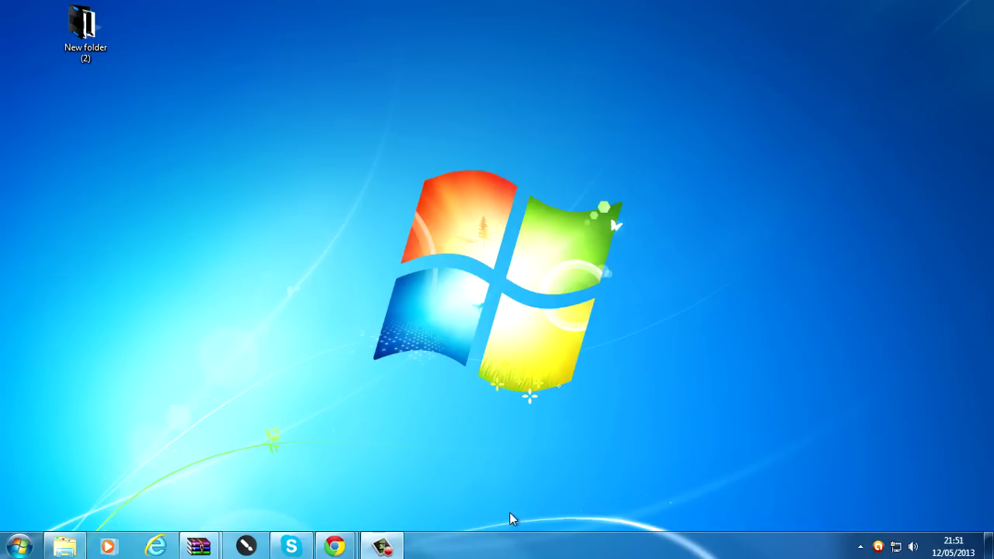
Bring up the Snes360BetaV0.32.rar archive beside the desktop and create a new desktop folder named Snes360.
mouse_move(194, 546)
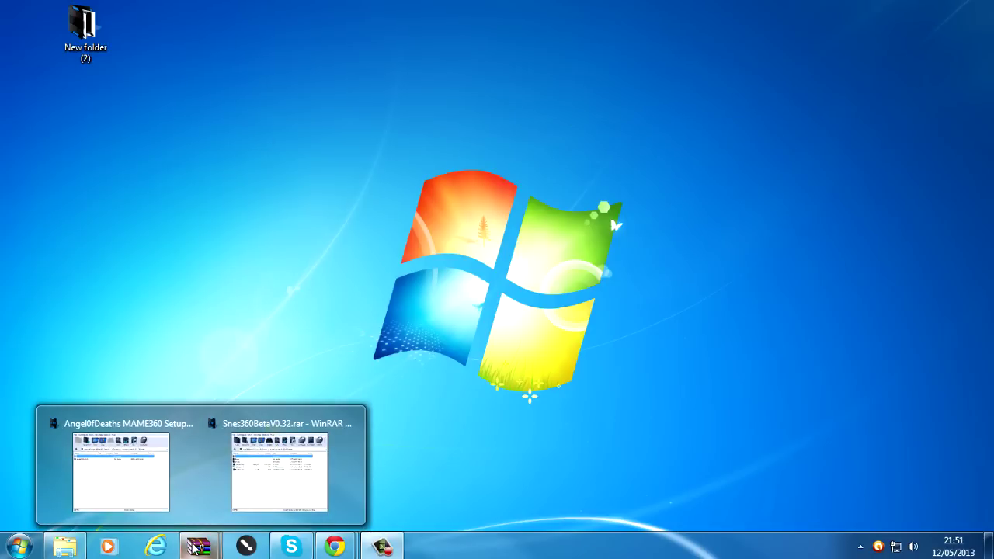
click(281, 472)
drag(323, 76, 779, 62)
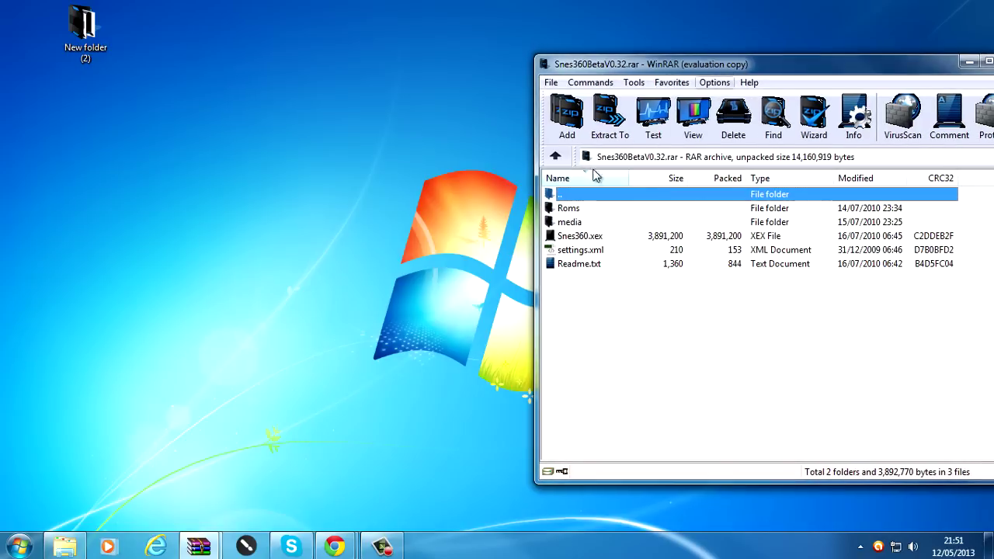
right_click(122, 83)
mouse_move(159, 220)
click(349, 222)
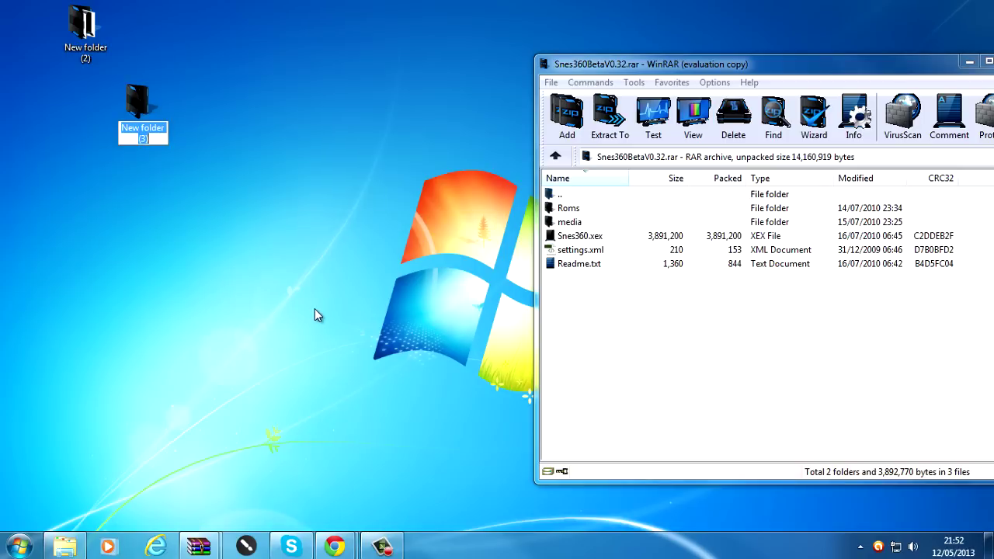
text(Snes360)
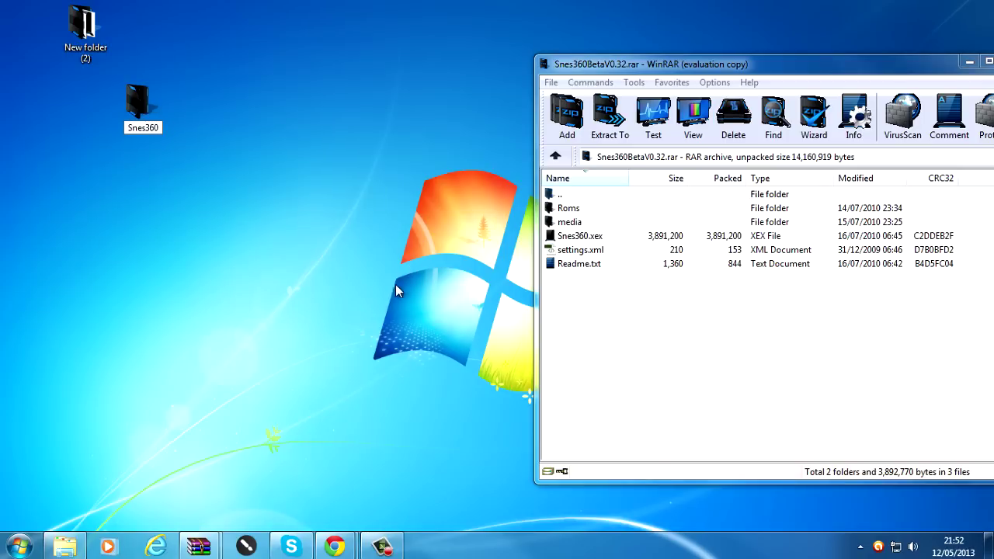
key(Return)
Extract all the files and folders of Snes360BetaV0.32.rar into the Snes360 desktop folder and close the archive.
drag(594, 319, 253, 188)
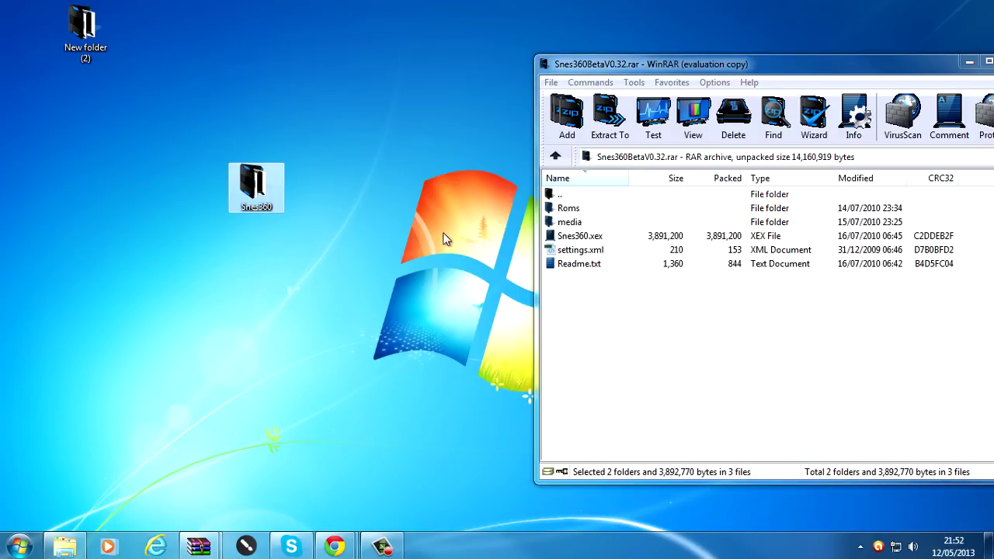
drag(878, 70, 746, 69)
click(882, 60)
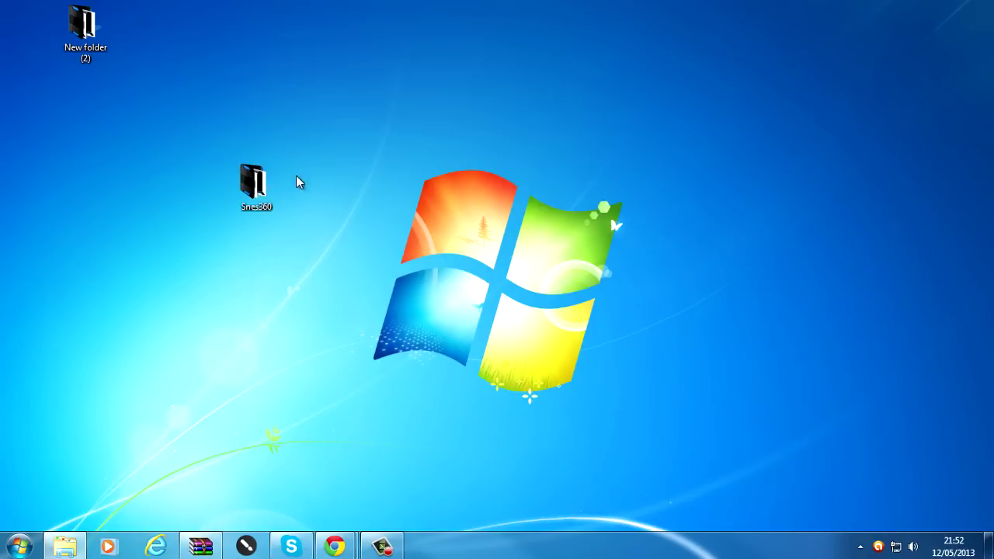
Open the Roms folder inside Snes360 and place its window clear of the desktop's New folder (2).
double_click(254, 186)
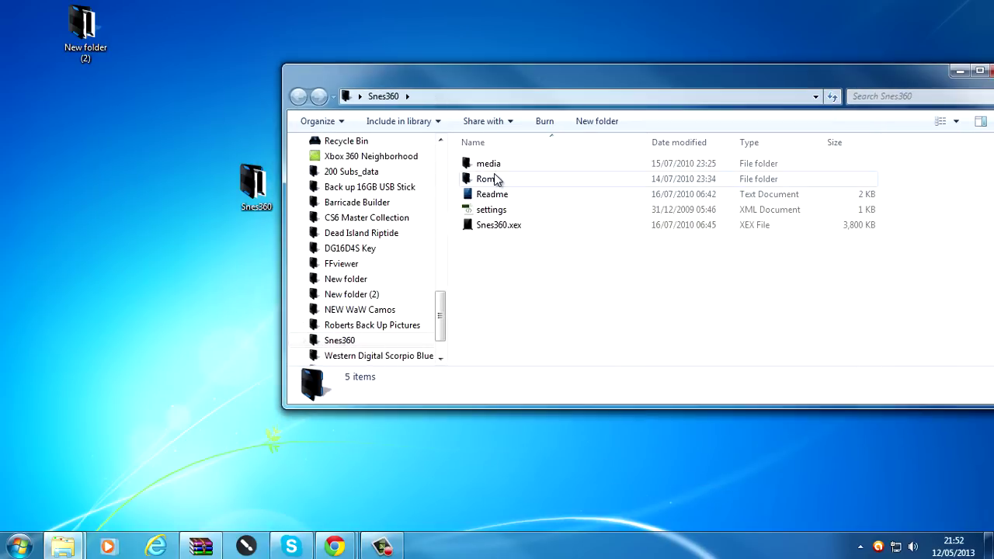
click(490, 182)
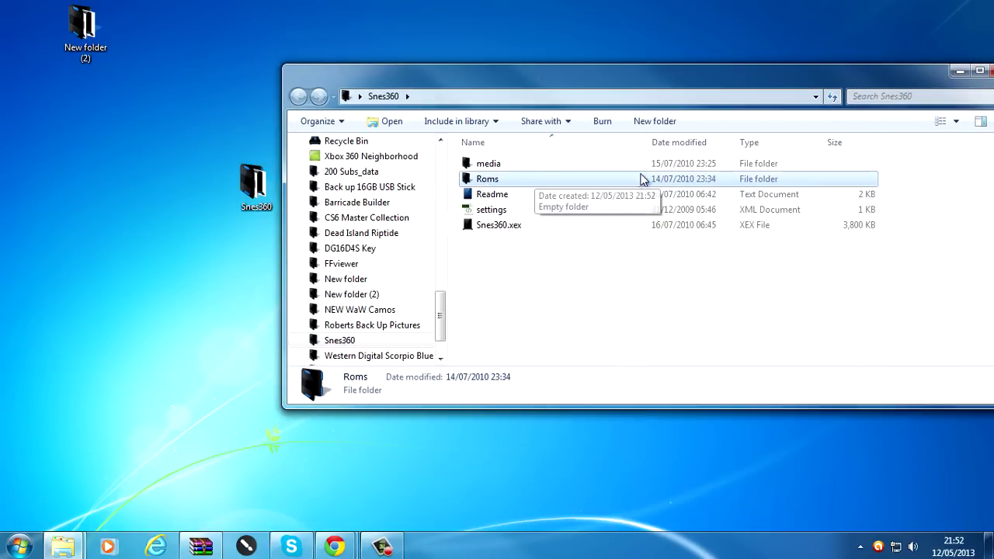
double_click(487, 182)
drag(466, 69, 448, 119)
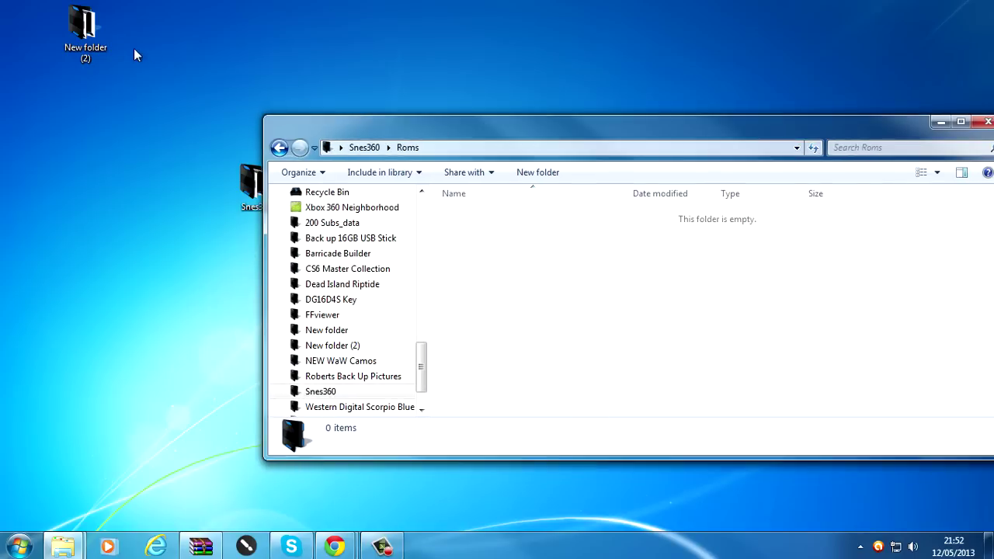
Move all the Super Mario Kart .smc files from New folder (2) into the Snes360 Roms folder and close New folder (2).
double_click(84, 31)
right_click(83, 30)
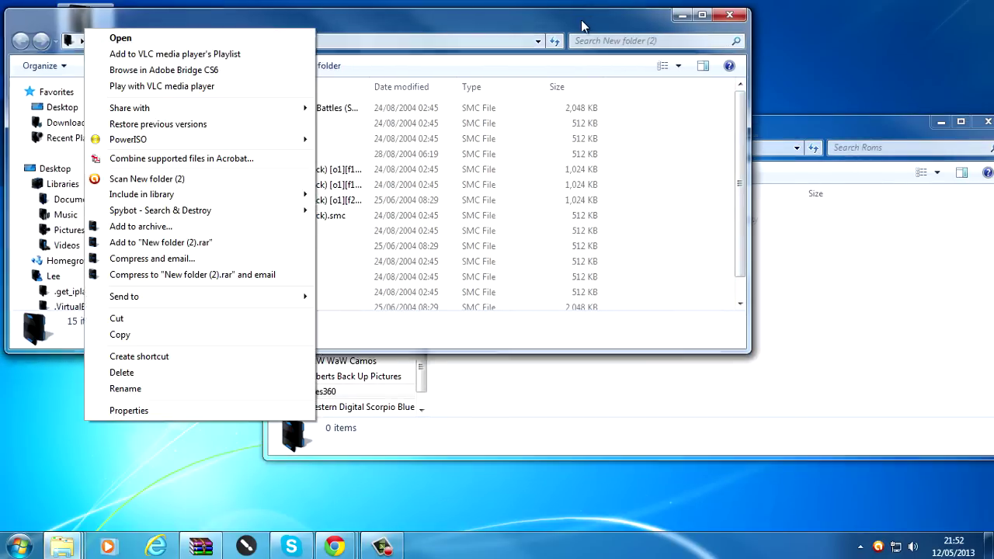
click(554, 156)
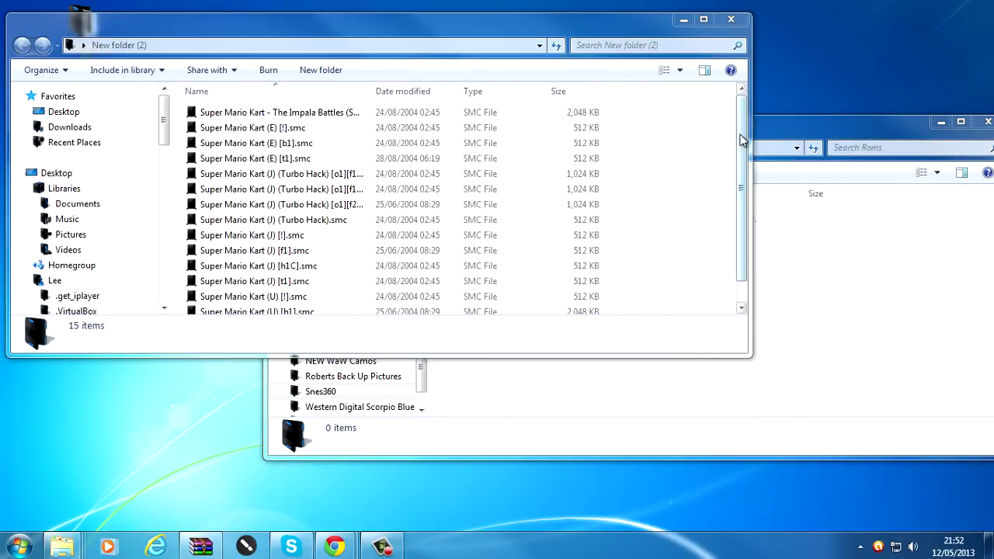
mouse_move(742, 140)
mouse_down()
mouse_move(738, 215)
mouse_move(741, 124)
mouse_up()
drag(659, 111, 467, 450)
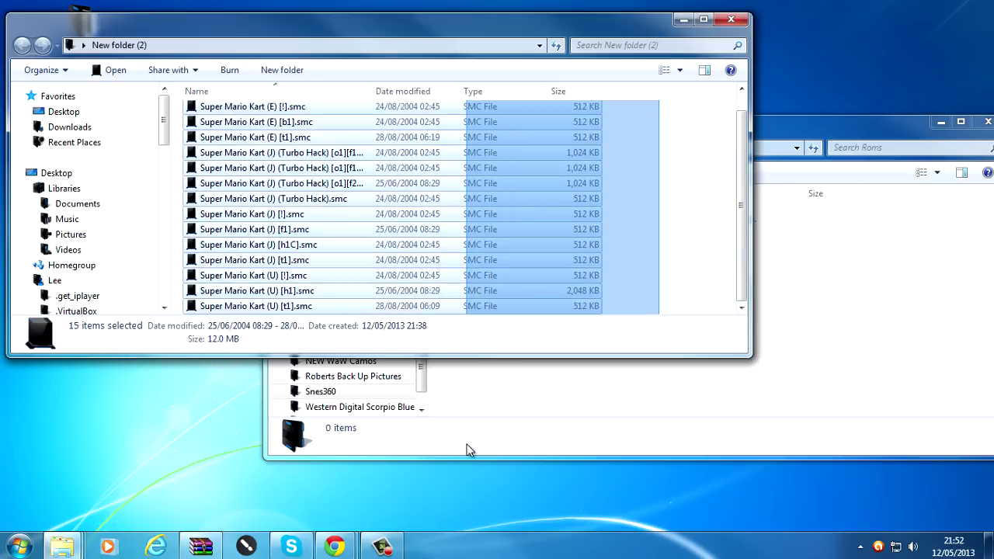
drag(388, 246, 807, 256)
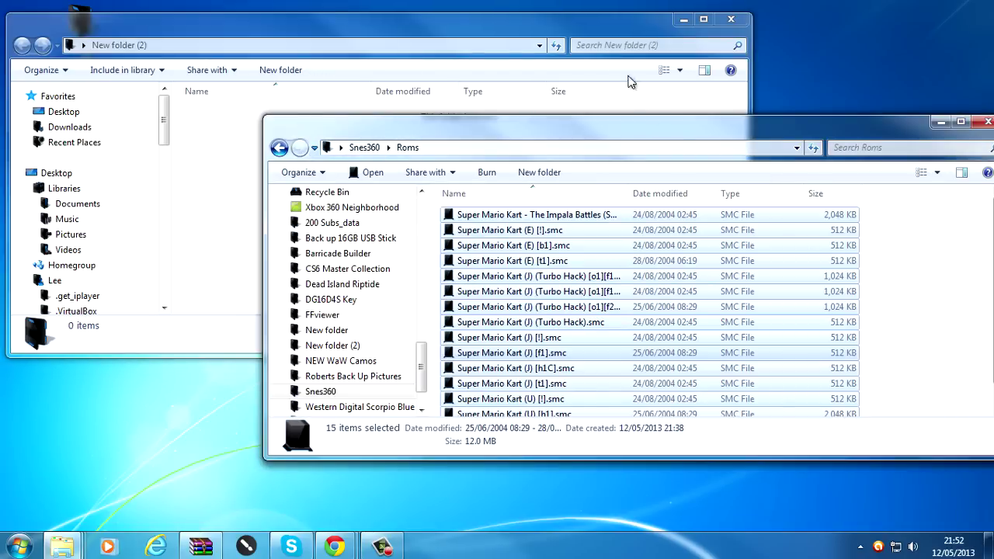
click(629, 82)
drag(629, 23, 618, 39)
click(719, 34)
Check the ROM files in the Roms folder, close its window, and reposition the Snes360 folder below New folder (2) on the desktop.
drag(705, 129, 615, 107)
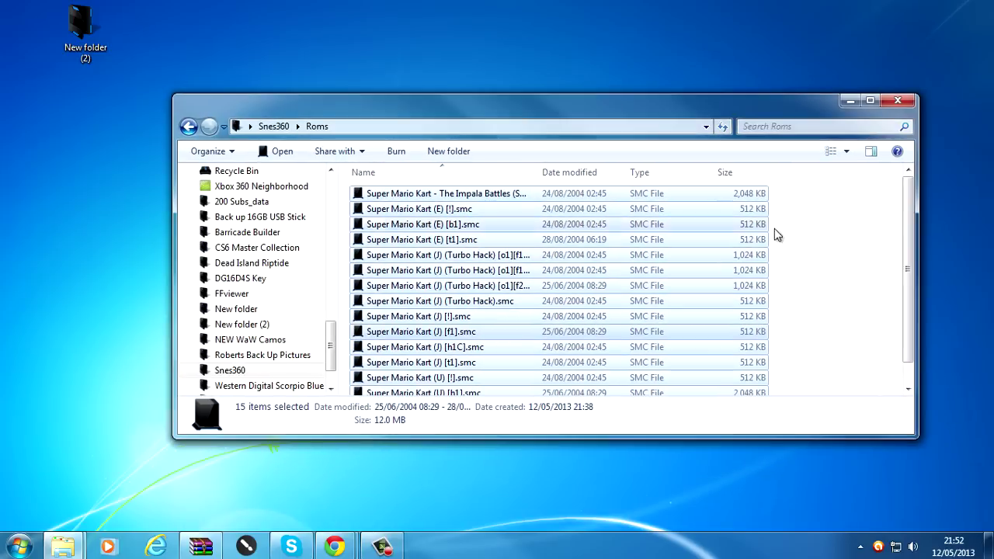
click(774, 230)
mouse_move(908, 225)
mouse_down()
mouse_move(907, 235)
mouse_move(908, 224)
mouse_up()
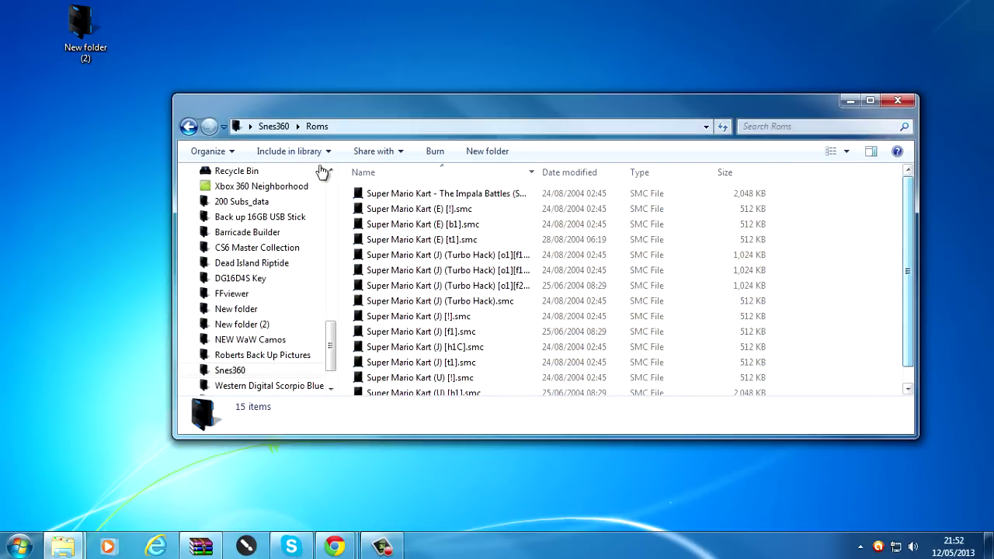
click(190, 127)
click(897, 100)
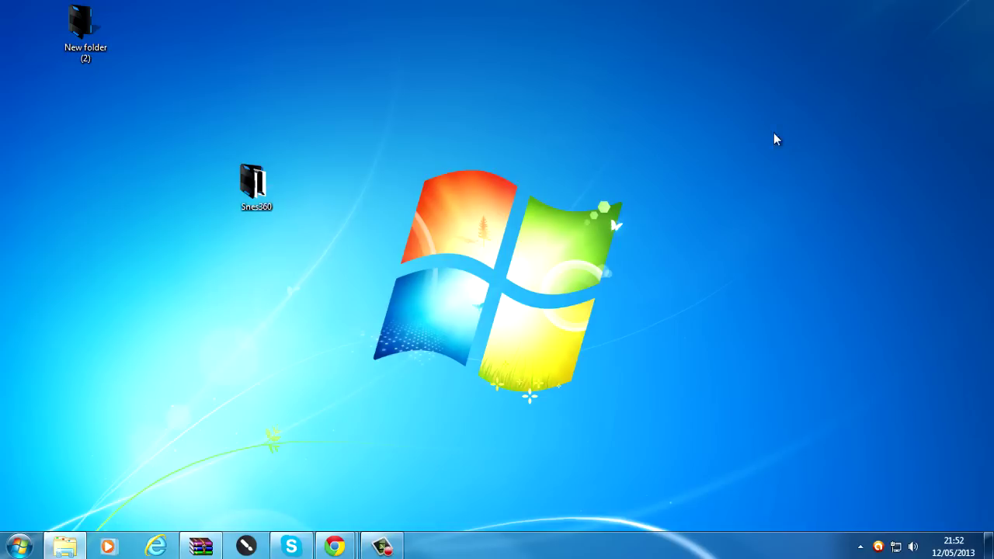
drag(253, 186, 86, 268)
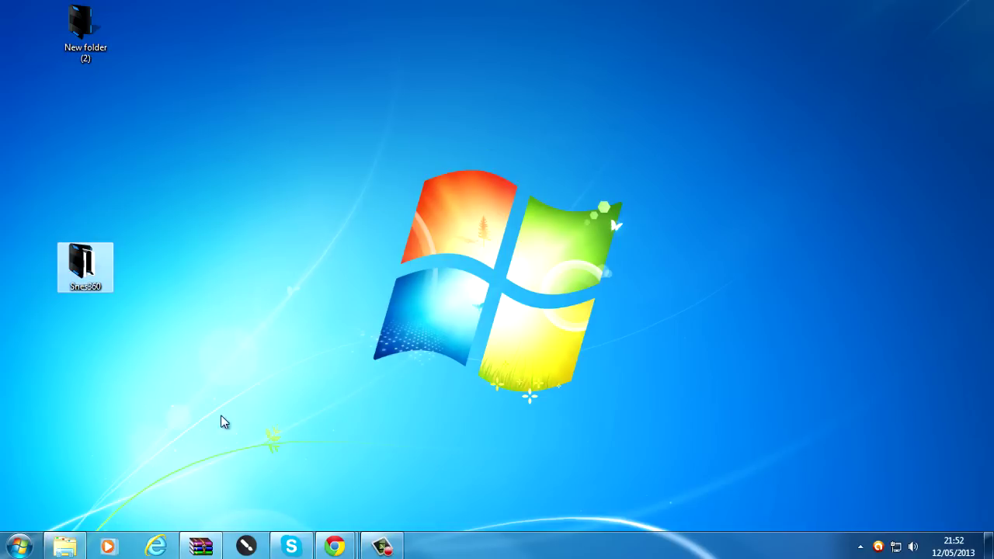
Extract the MAME360 and Emus folders from Angel0fDeaths MAME360 Setup.7z to the desktop and close the archive.
click(304, 501)
click(219, 547)
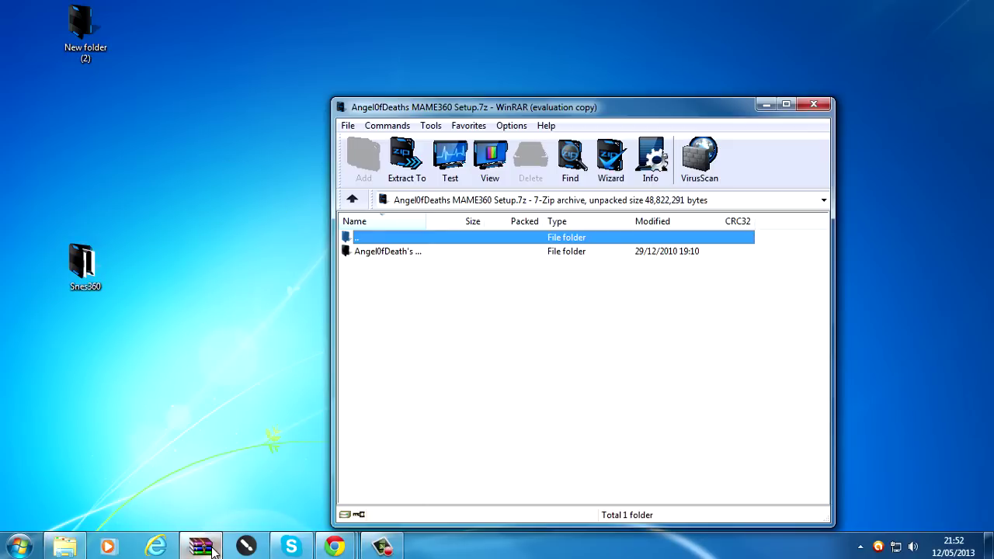
drag(543, 107, 763, 77)
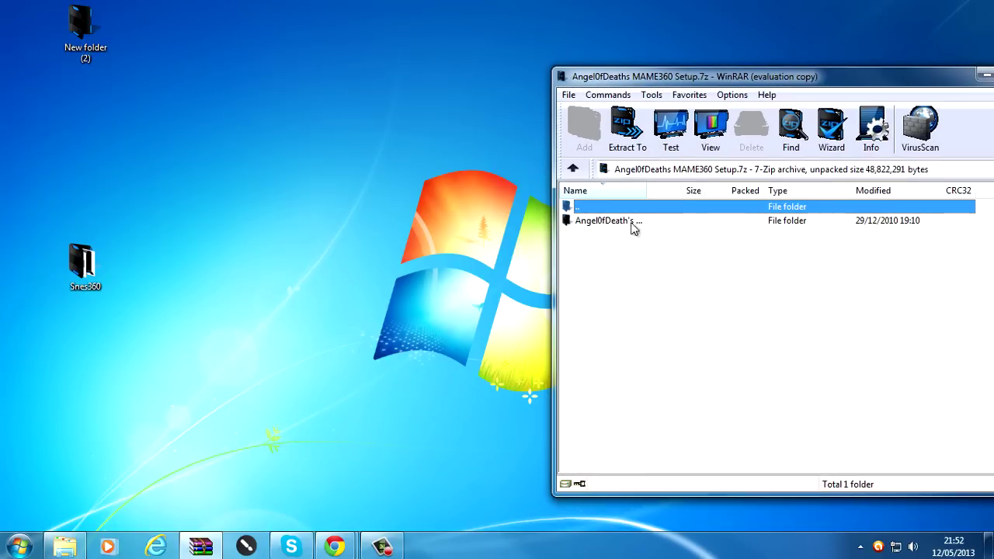
drag(655, 69, 631, 70)
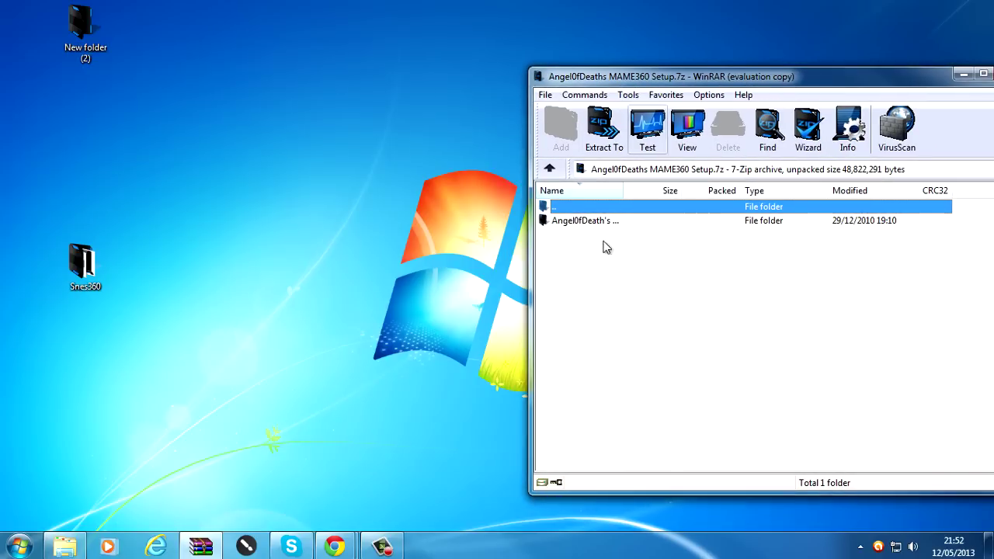
double_click(576, 222)
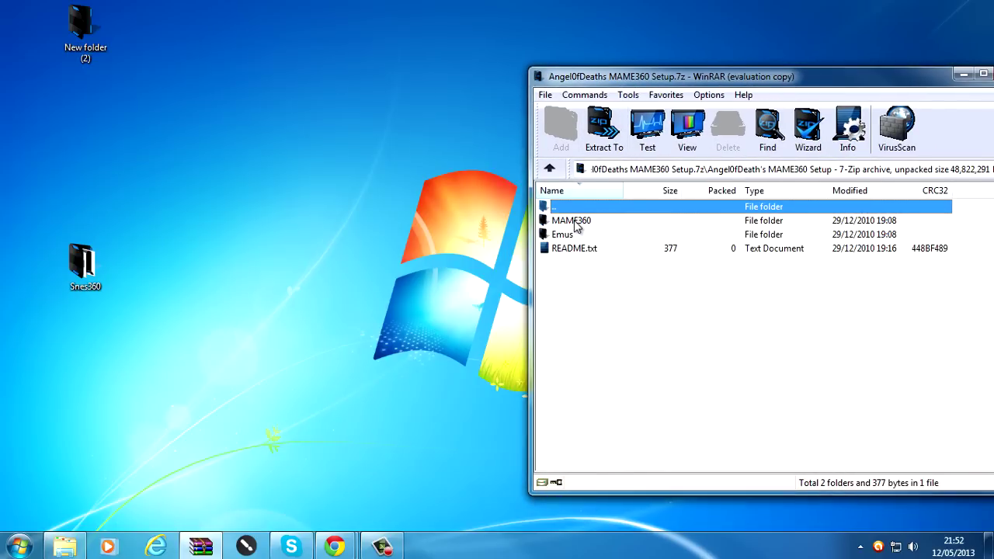
drag(743, 71, 649, 59)
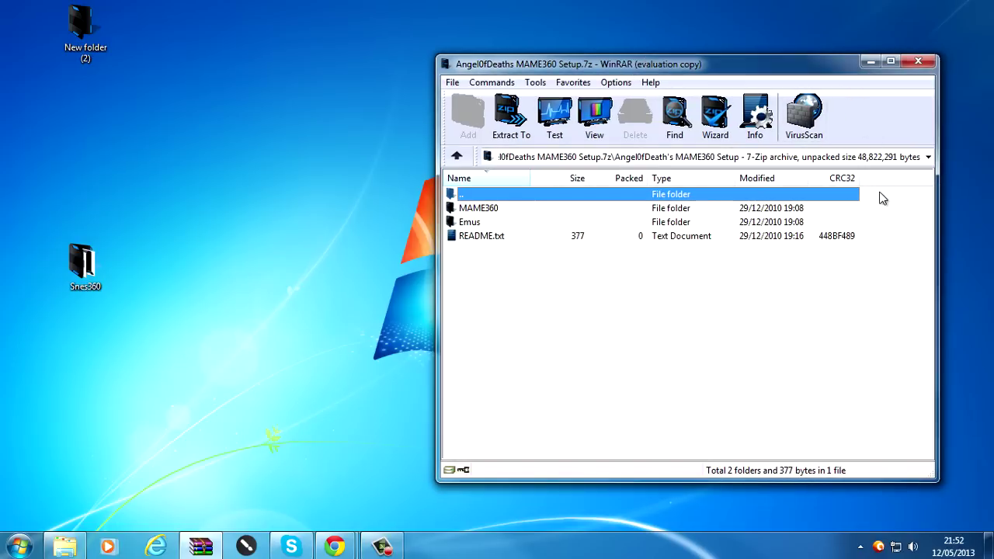
drag(883, 203, 317, 194)
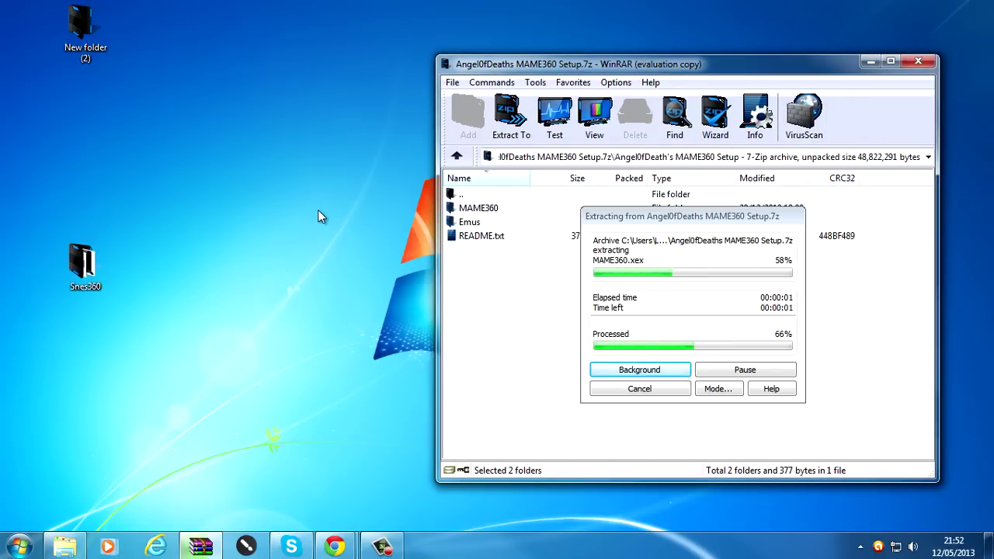
click(917, 61)
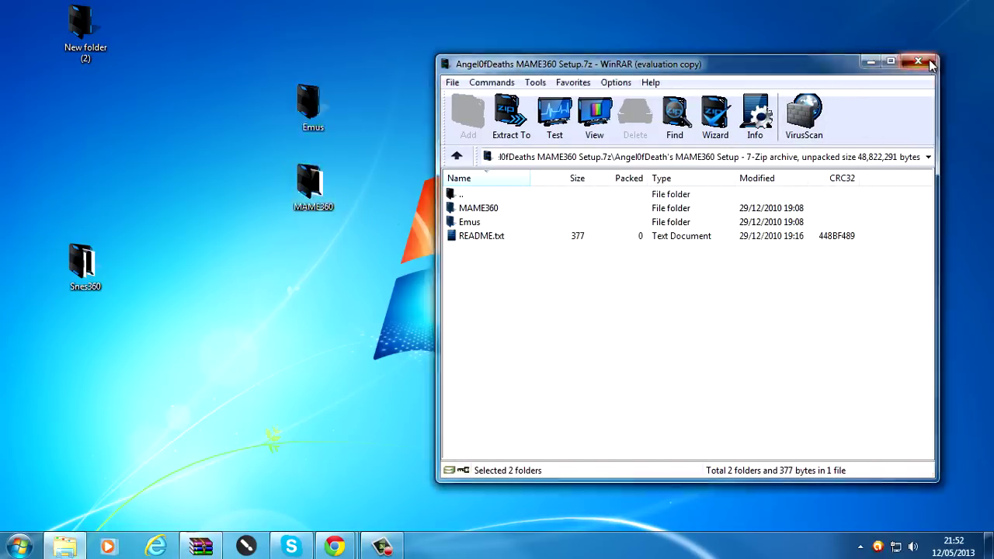
Place the MAME360 folder directly beside Snes360 on the desktop, with Emus in the same row at a small distance.
drag(319, 208, 366, 268)
click(260, 272)
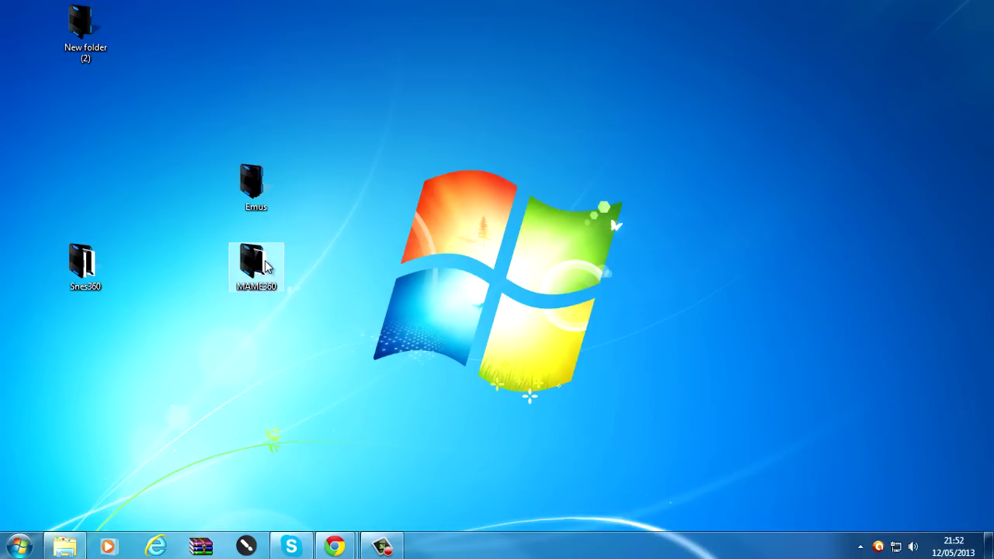
drag(260, 271, 143, 265)
drag(253, 186, 308, 255)
click(140, 268)
click(362, 105)
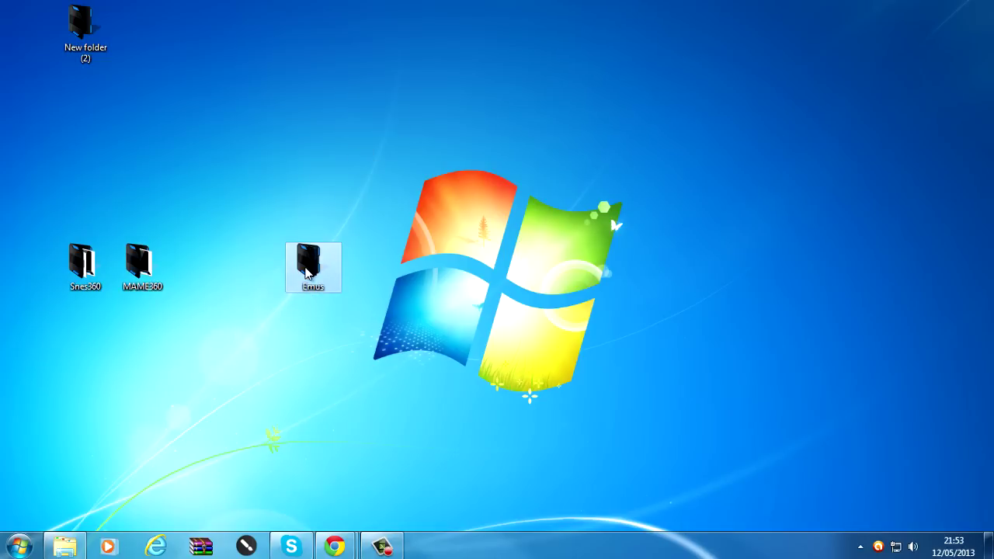
Open the roms folder inside Emus\Mame and position its window clear of the desktop folders.
double_click(308, 270)
drag(337, 113, 451, 119)
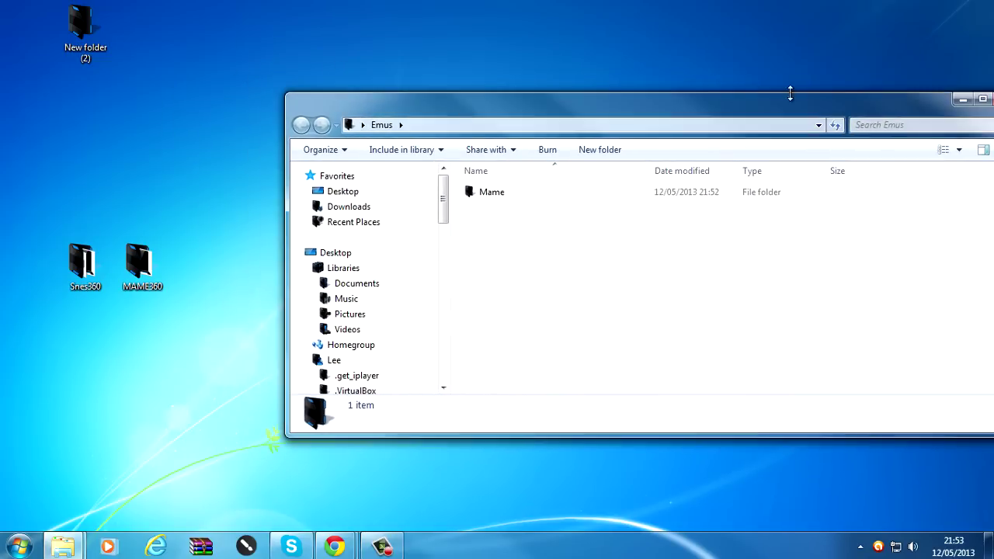
double_click(501, 187)
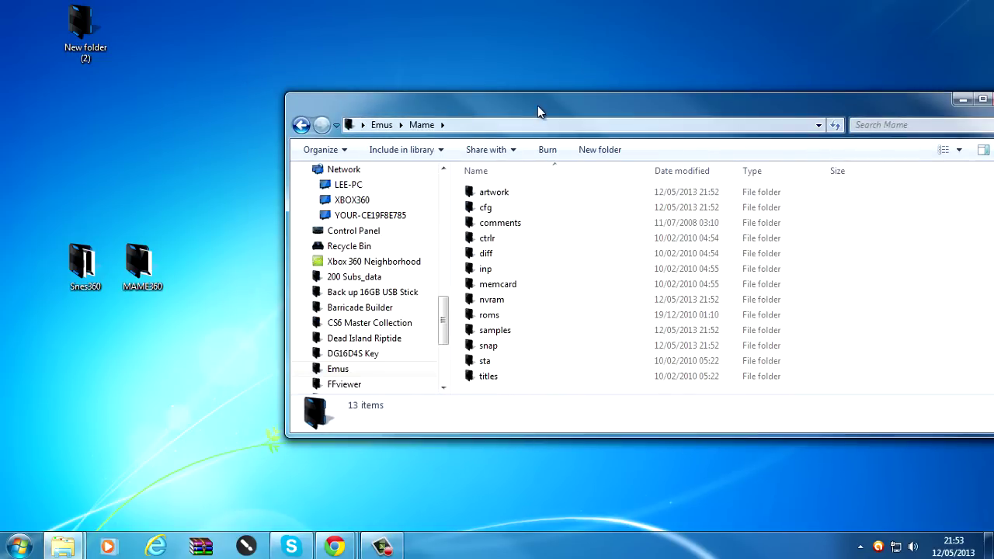
drag(539, 111, 488, 99)
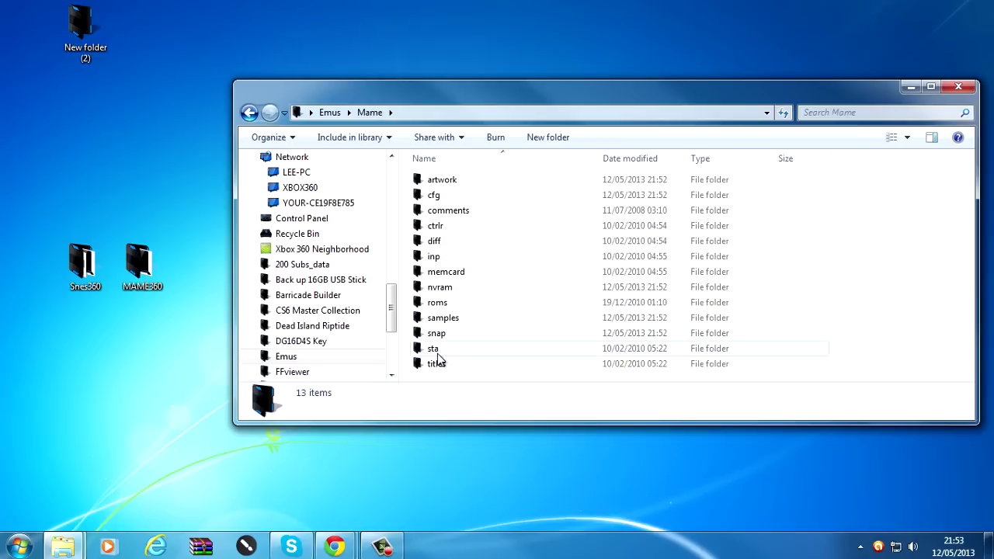
double_click(443, 302)
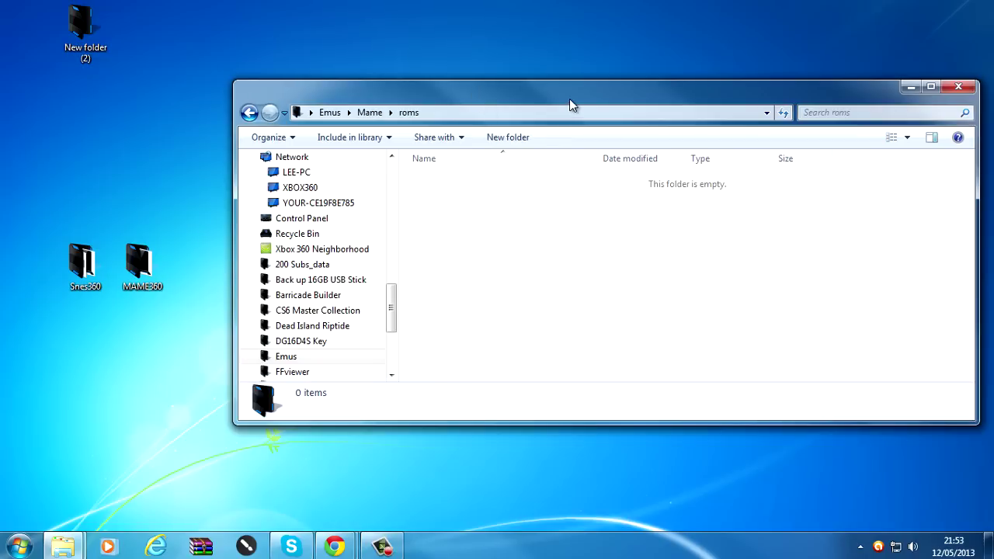
drag(548, 97, 556, 80)
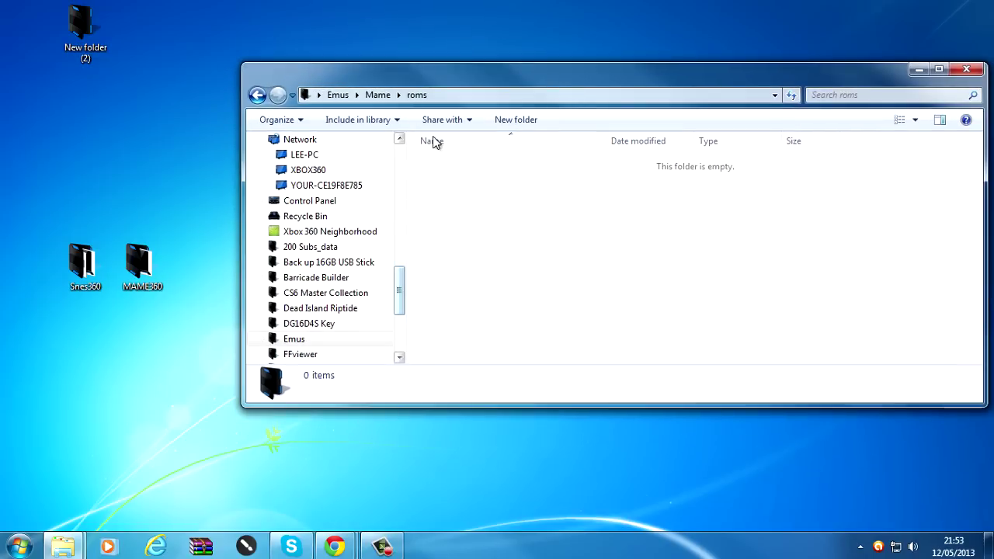
Switch to Chrome and show the downloaded spidman.zip in its Downloads folder.
mouse_move(62, 552)
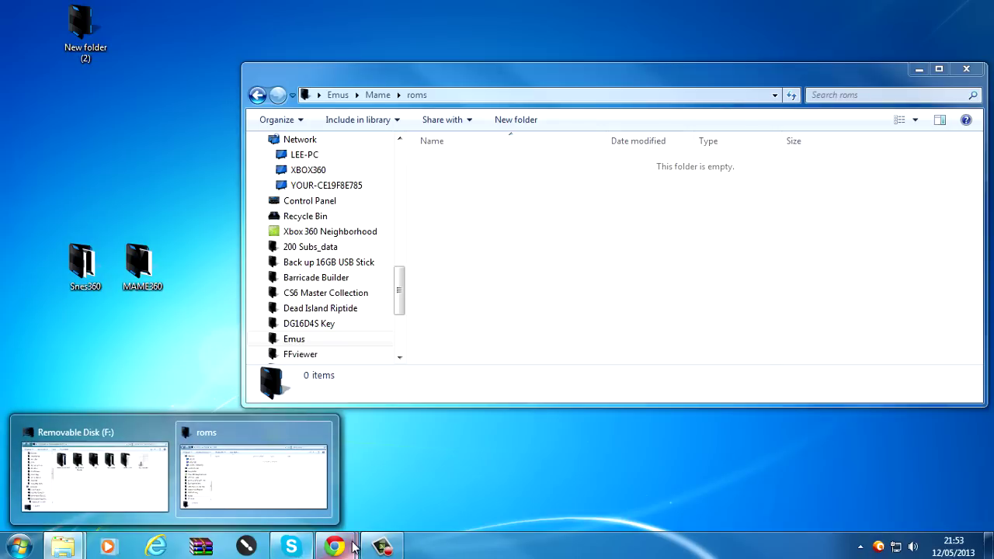
mouse_move(338, 549)
click(426, 469)
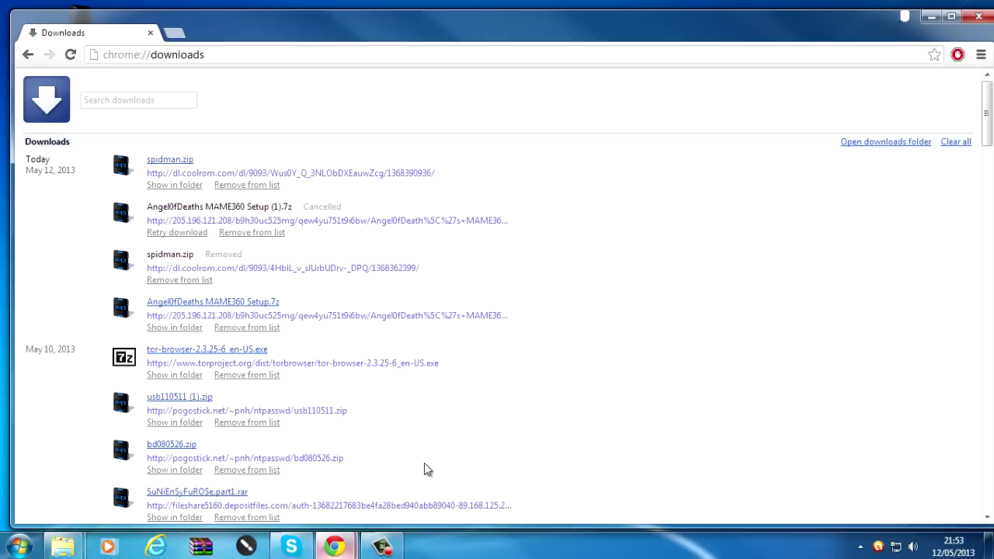
click(981, 56)
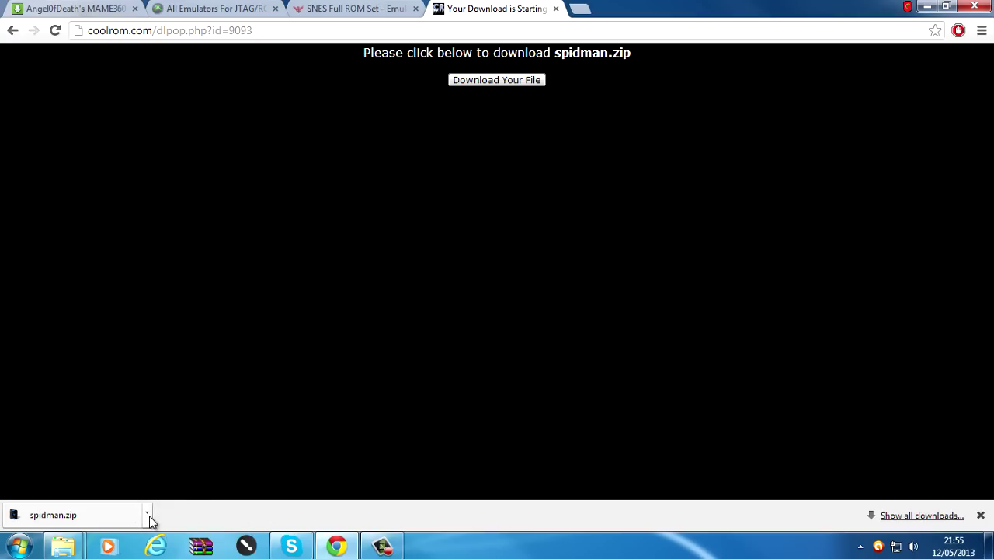
click(148, 514)
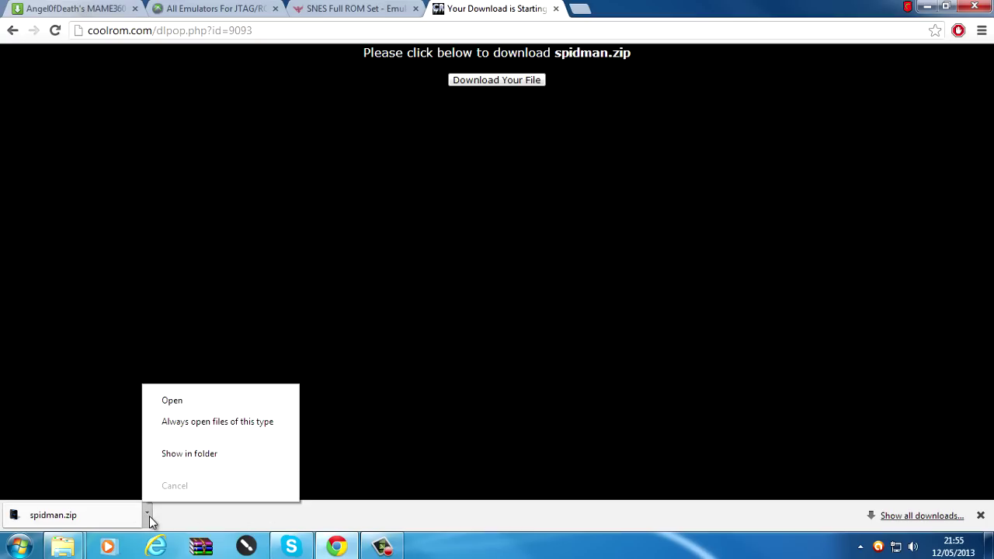
click(187, 455)
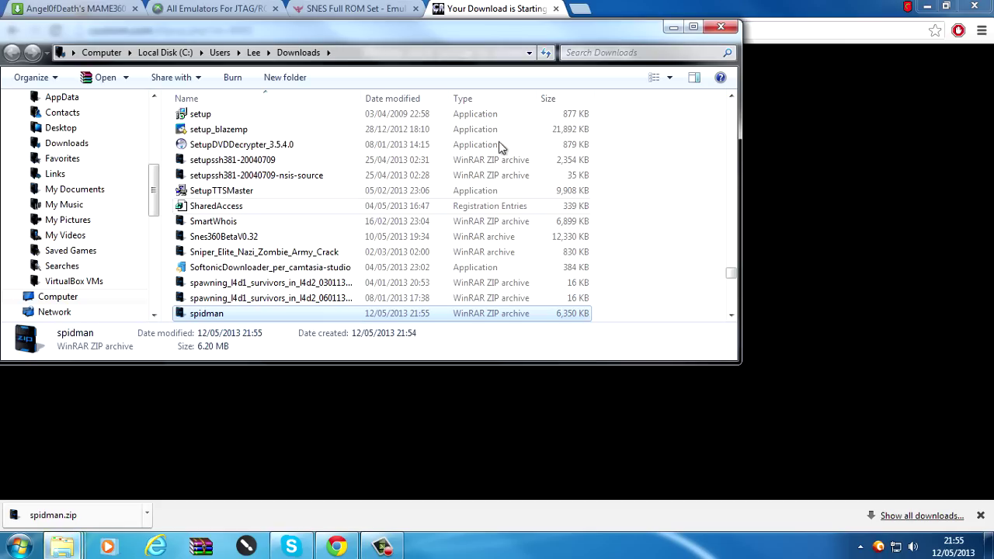
Move spidman.zip from Downloads to the desktop, close Downloads, and place the file below the Emus folder.
click(926, 6)
drag(203, 314, 431, 368)
click(721, 27)
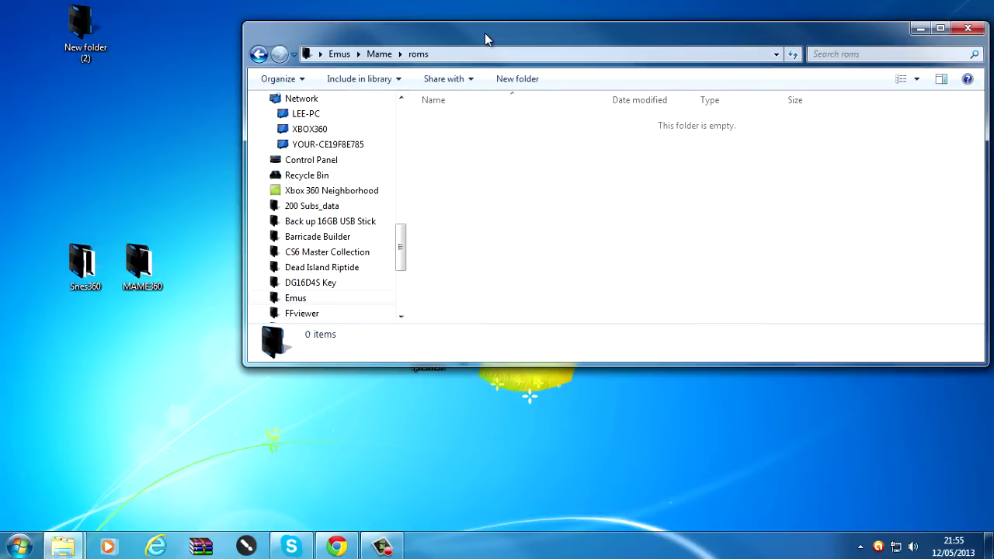
drag(485, 39, 719, 44)
drag(421, 342, 313, 340)
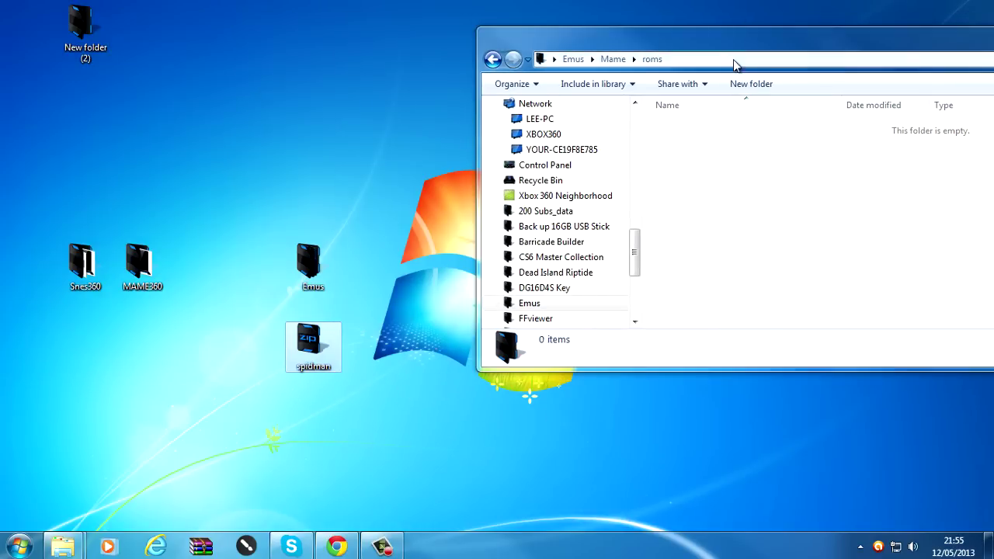
Move spidman.zip from the desktop into the Emus\Mame\roms folder and close its window.
drag(734, 51, 723, 125)
click(299, 365)
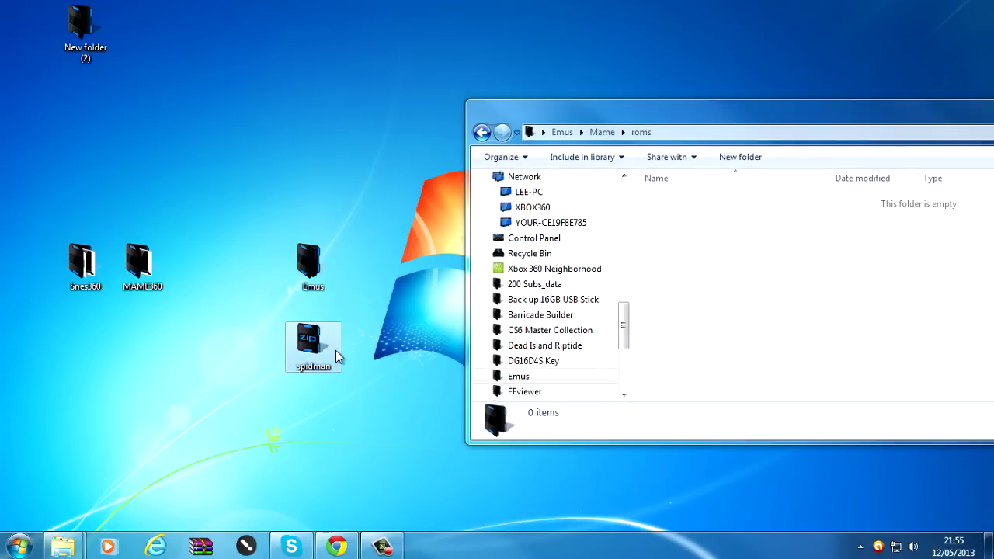
drag(314, 365, 706, 198)
drag(690, 112, 585, 109)
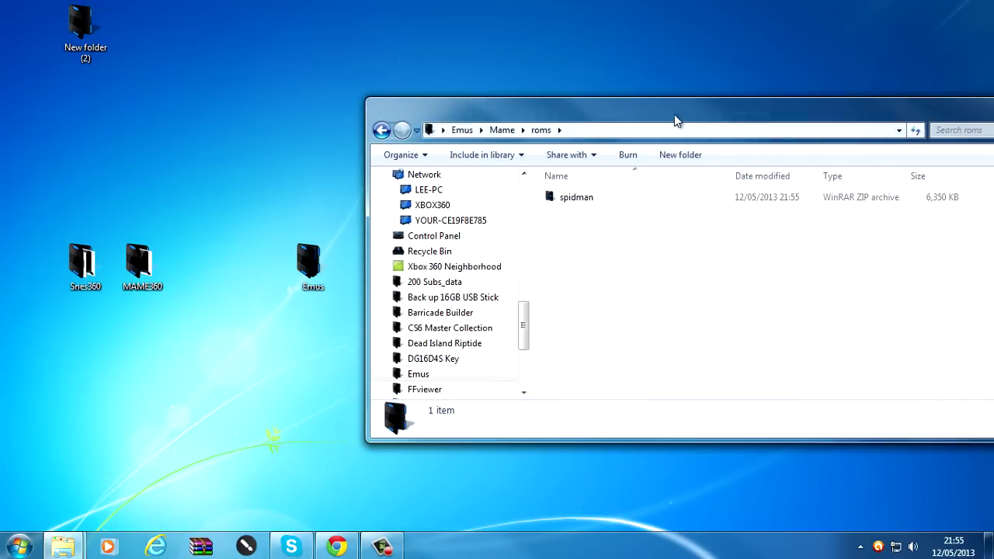
drag(676, 118, 458, 177)
click(879, 162)
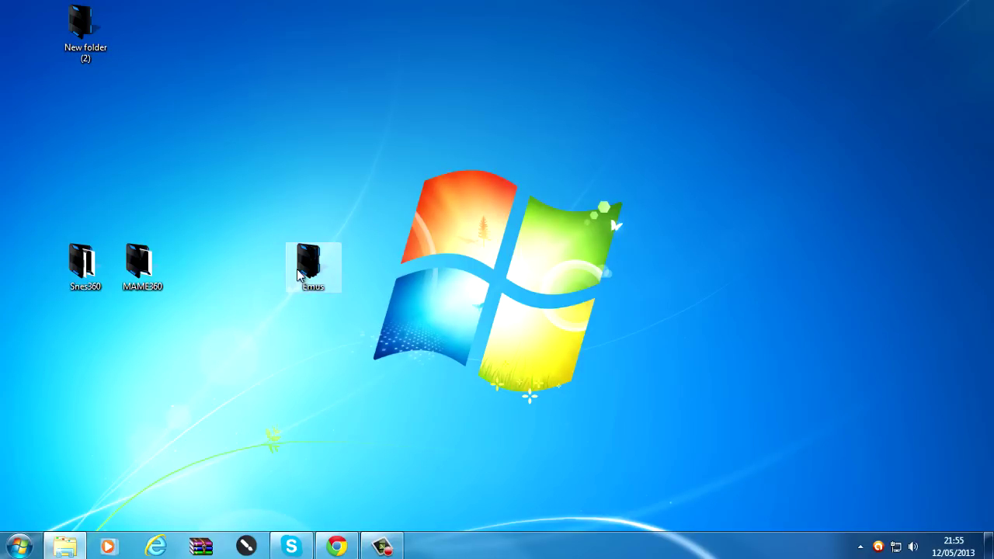
Open Removable Disk (F:) and copy the desktop's Emus folder onto it.
click(21, 547)
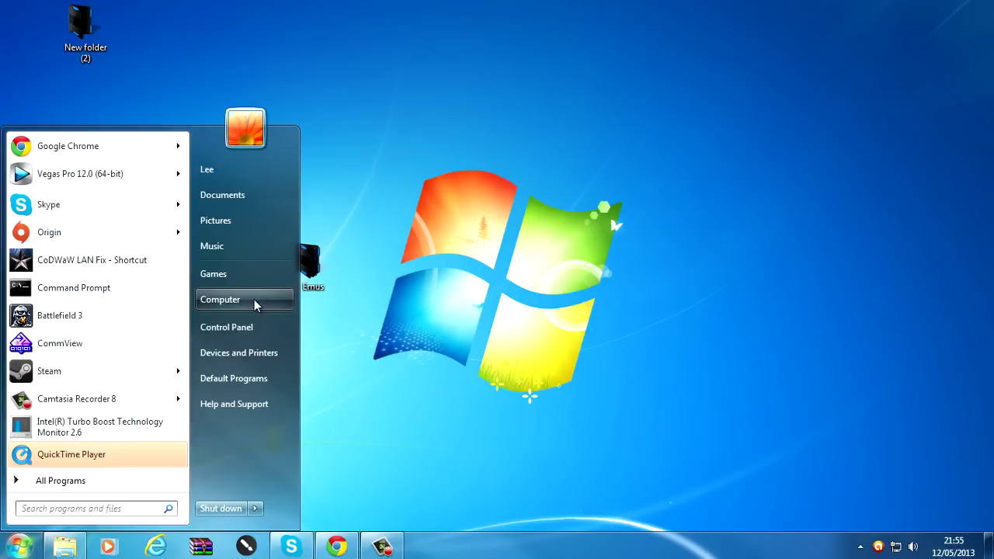
click(256, 303)
drag(583, 171, 287, 315)
double_click(827, 319)
drag(308, 264, 537, 35)
drag(436, 322, 497, 132)
drag(541, 27, 369, 341)
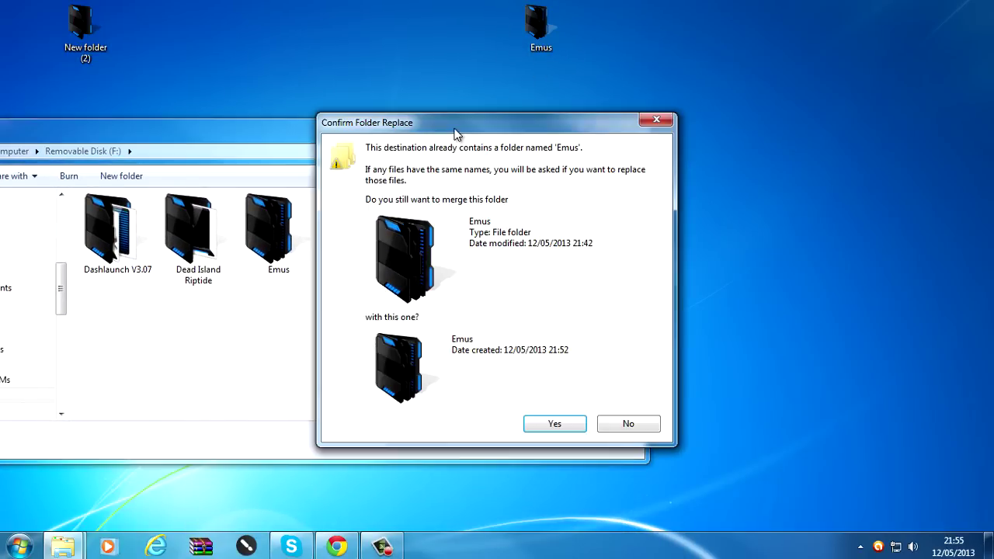
Merge Emus and all its subfolders with those on the drive, replacing spidman.zip but not copying the other conflicting files.
click(556, 425)
click(489, 421)
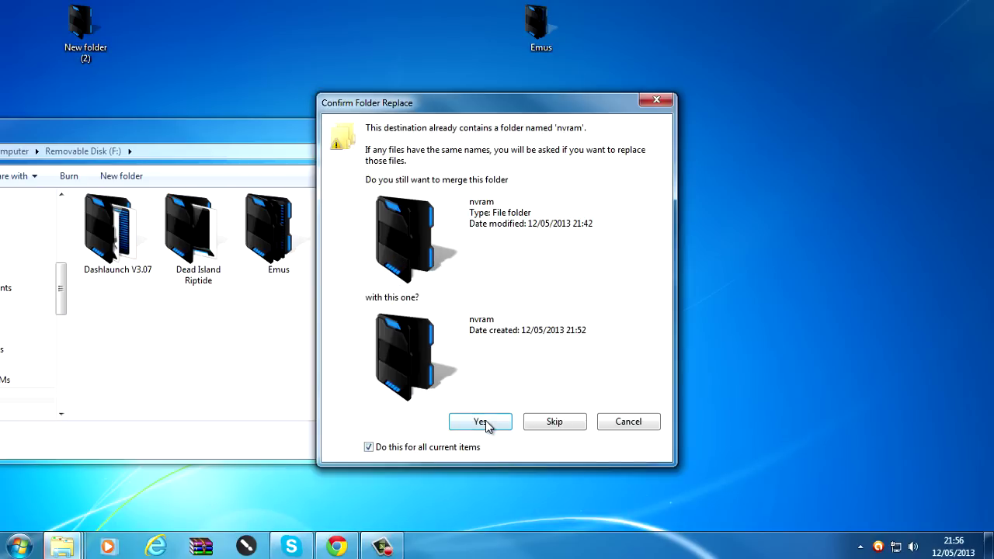
click(485, 423)
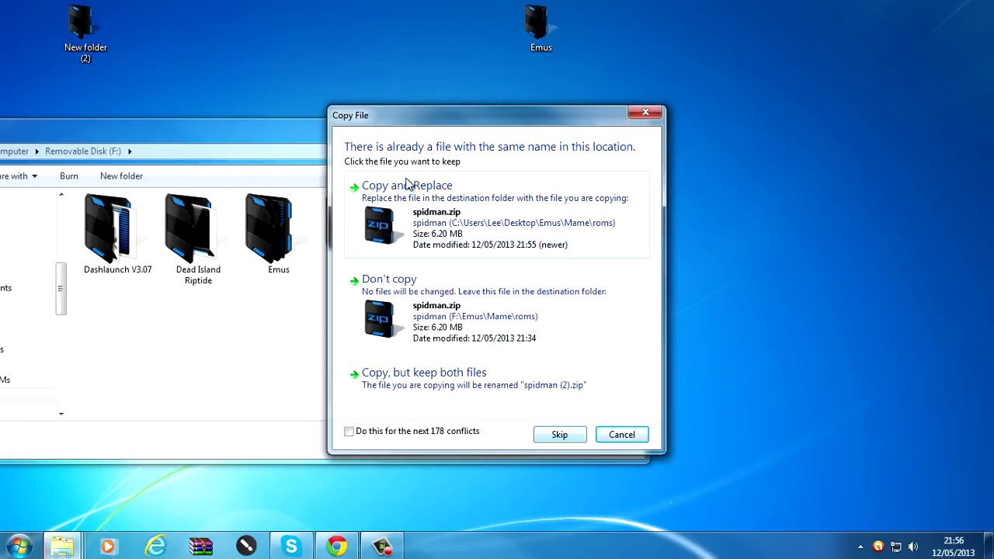
click(412, 208)
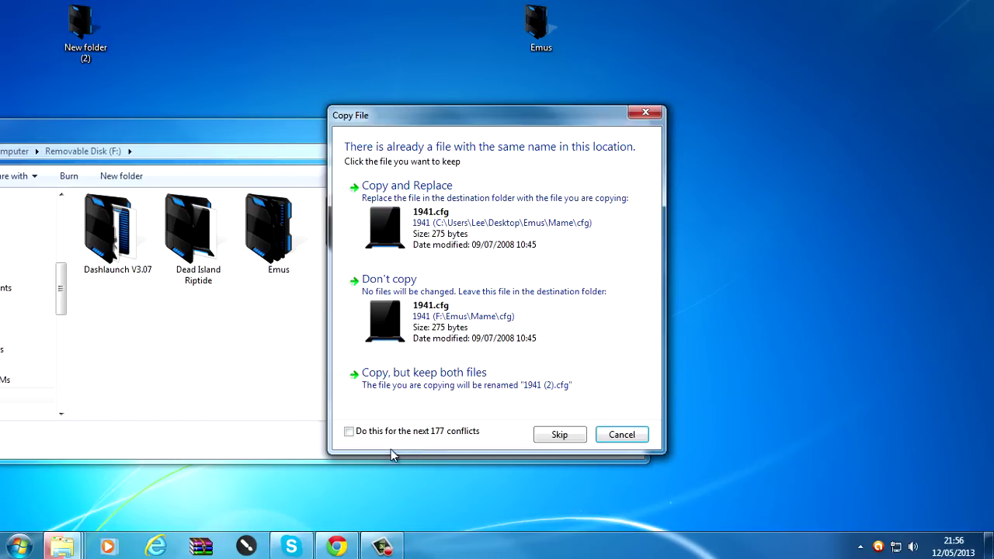
click(423, 341)
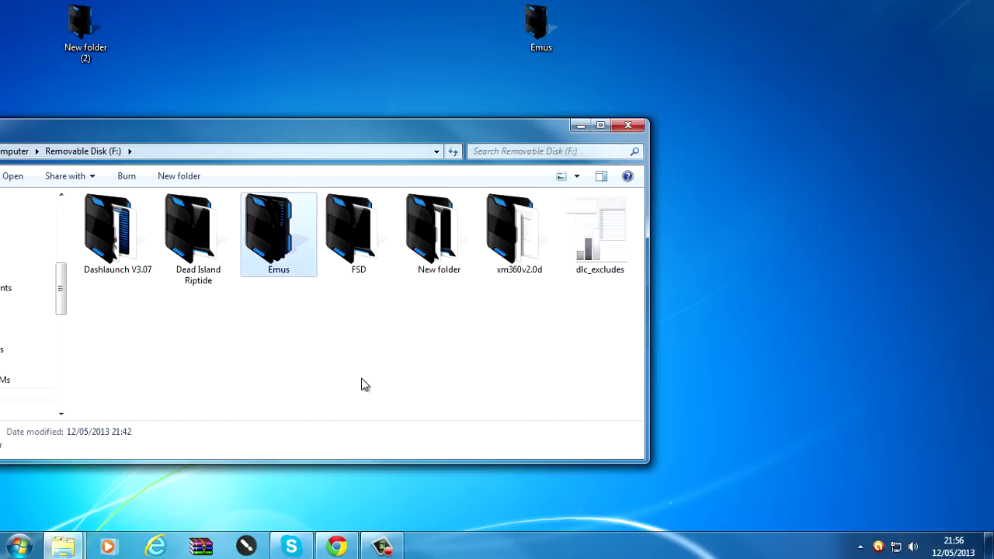
Close the Removable Disk (F:) window and move the Emus folder lower on the desktop, just above the Windows logo.
drag(381, 137, 540, 173)
click(423, 280)
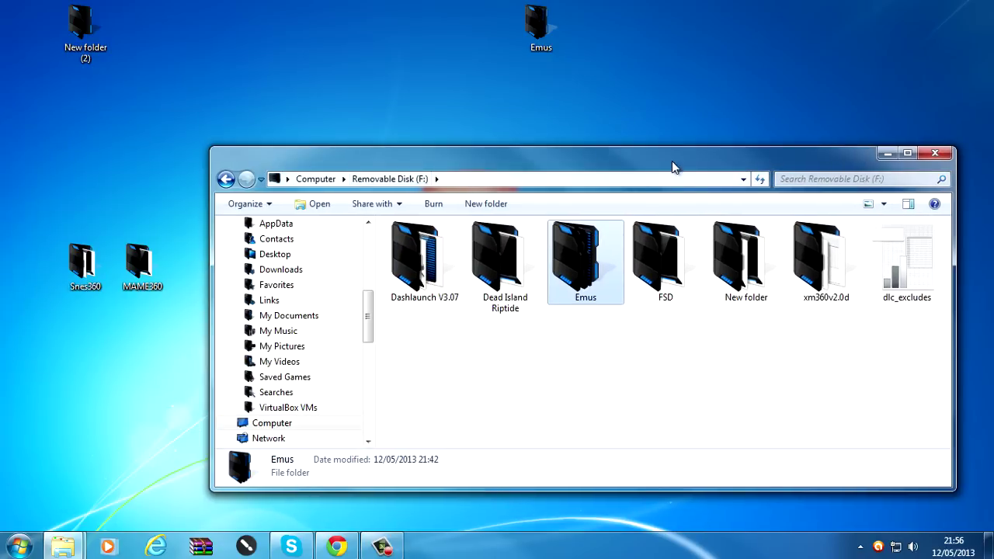
click(895, 224)
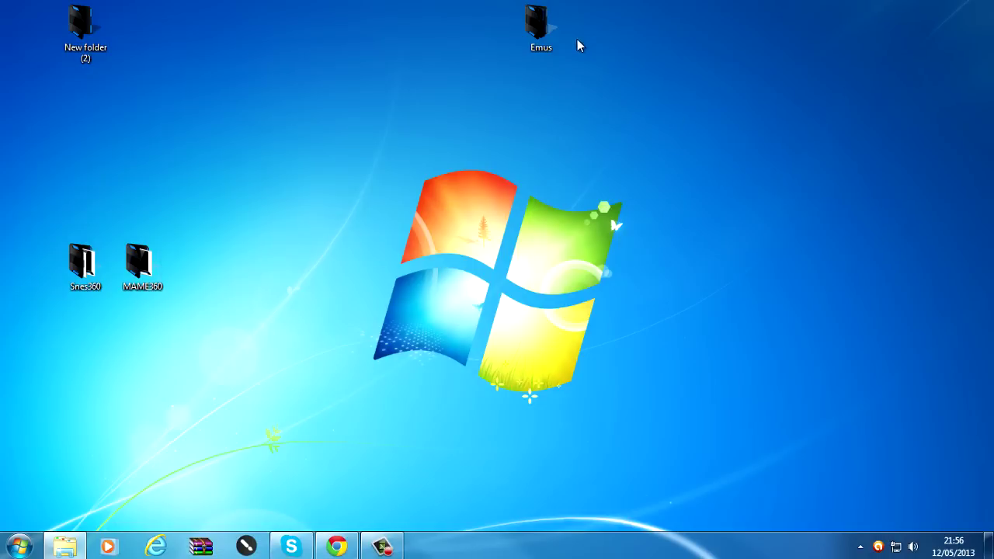
drag(542, 34, 488, 115)
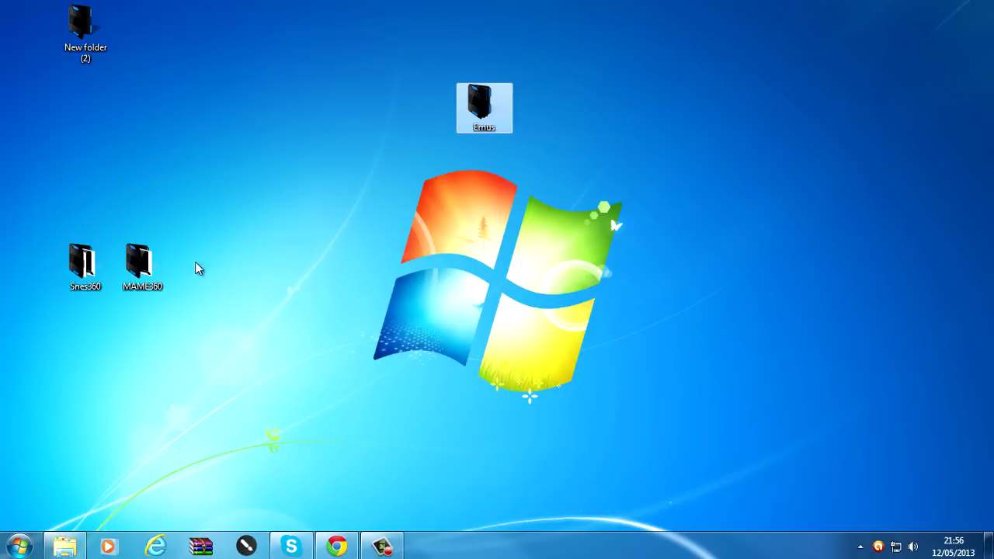
Select the Snes360 and MAME360 folders together on the desktop.
click(138, 268)
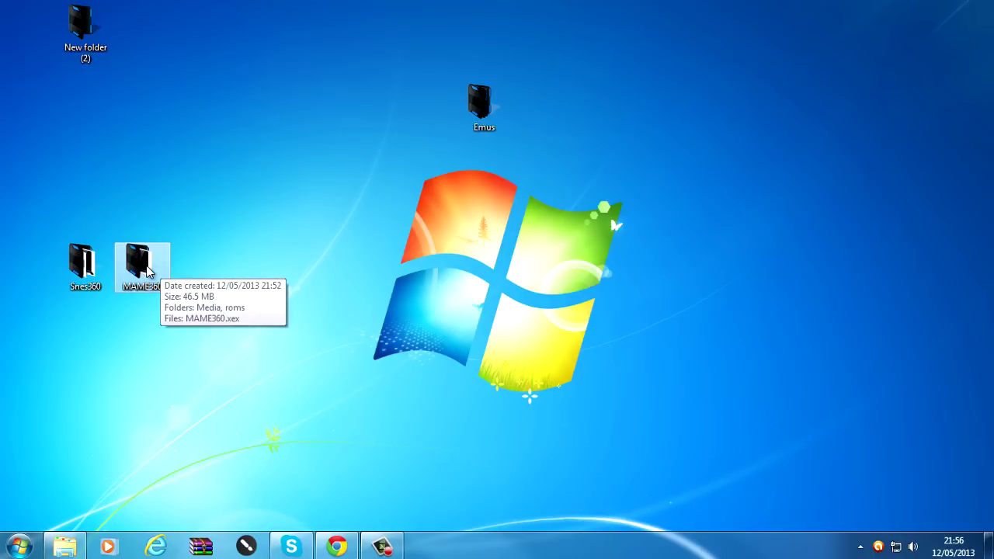
click(81, 264)
drag(101, 314, 199, 247)
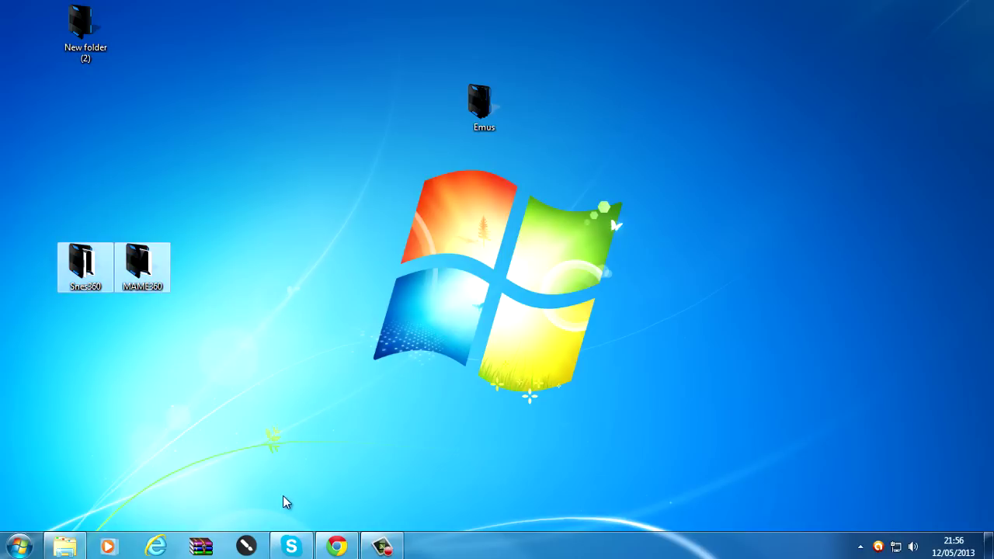
Open Removable Disk (F:) and place its window clear of the Snes360 and MAME360 folders on the desktop.
click(18, 546)
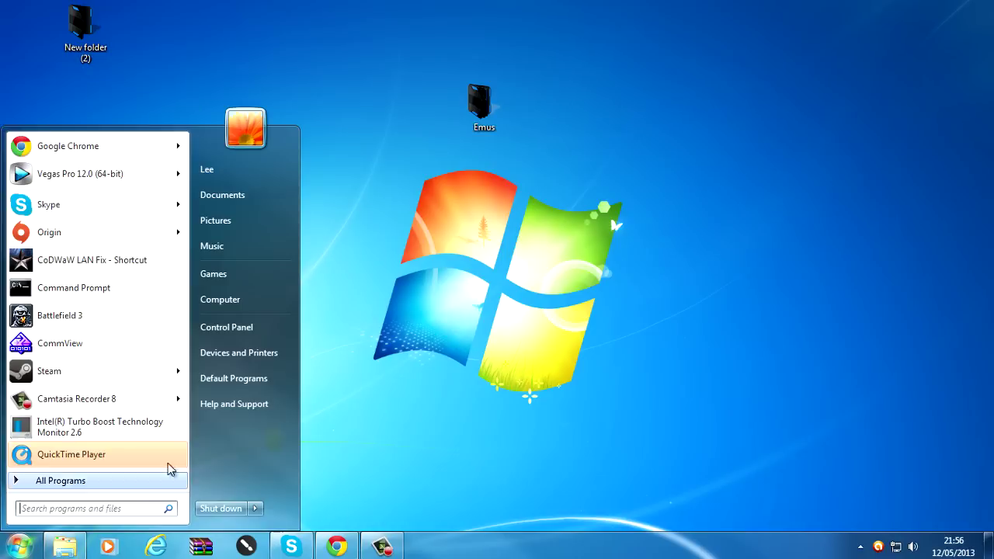
click(230, 299)
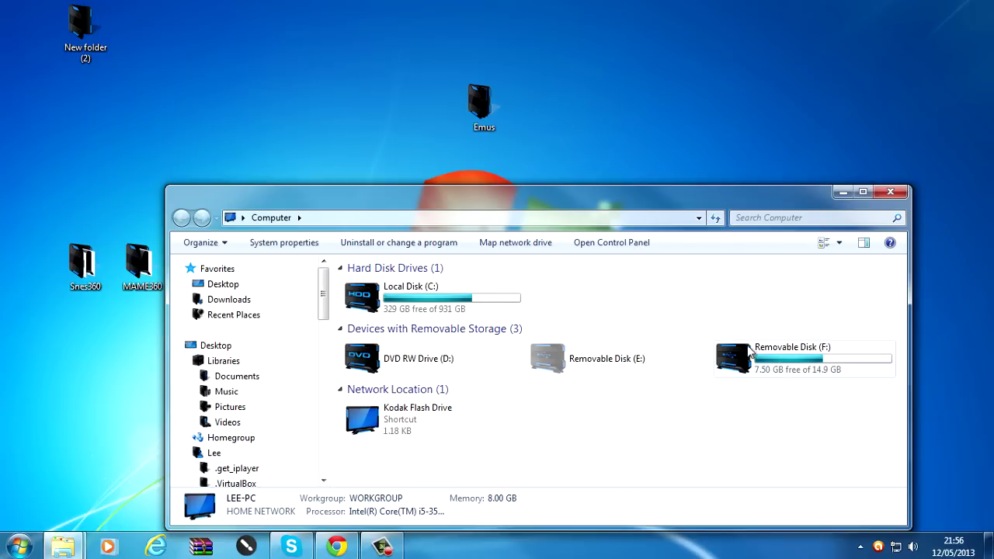
double_click(733, 356)
drag(648, 199, 534, 295)
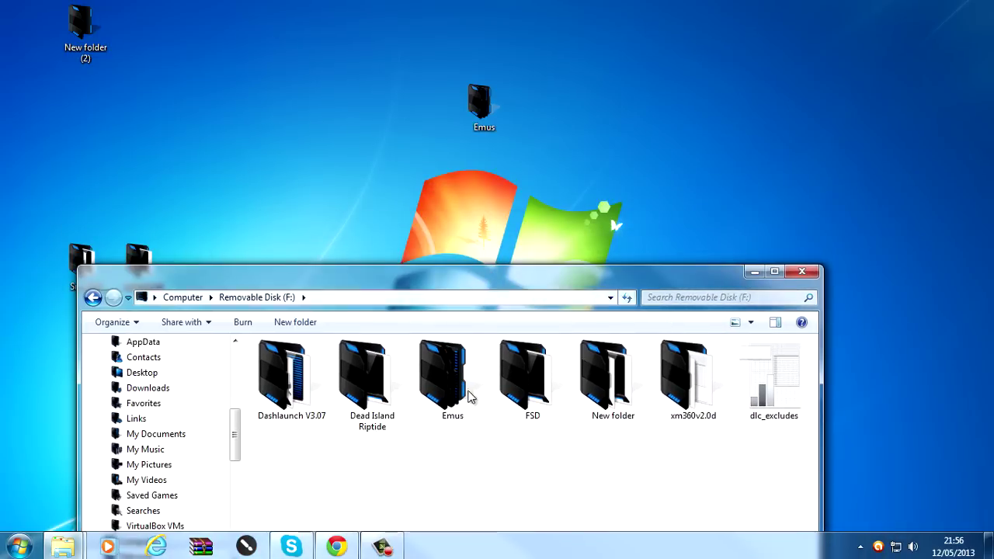
click(453, 381)
drag(425, 287, 548, 116)
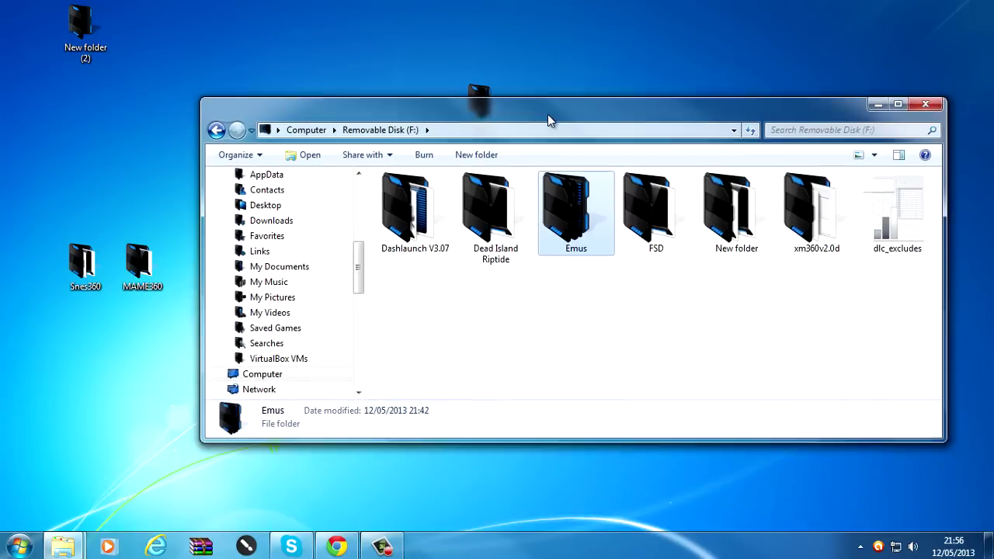
Copy the Snes360 and MAME360 folders from the desktop to Removable Disk (F:), and close the drive window.
drag(48, 332, 169, 239)
drag(122, 284, 581, 348)
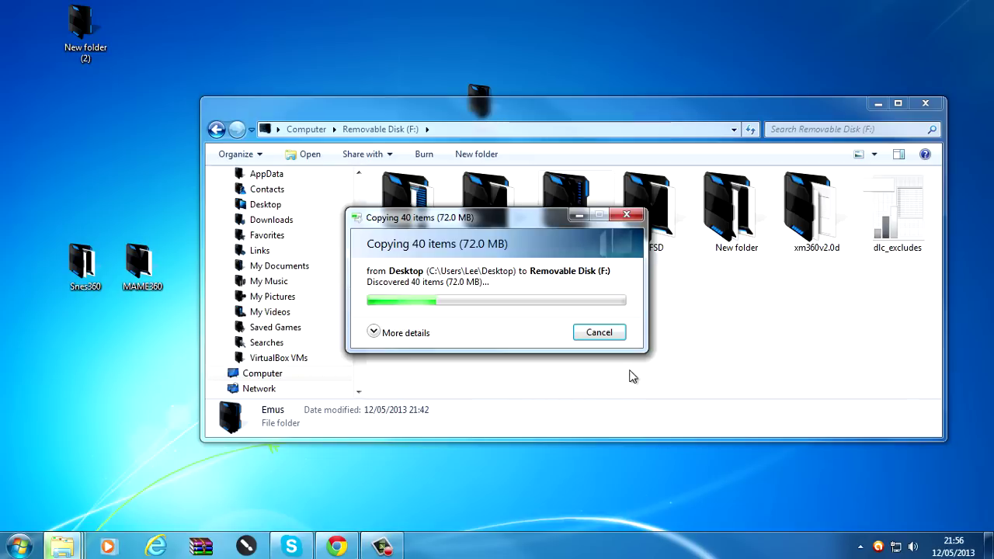
click(374, 332)
drag(446, 235, 565, 291)
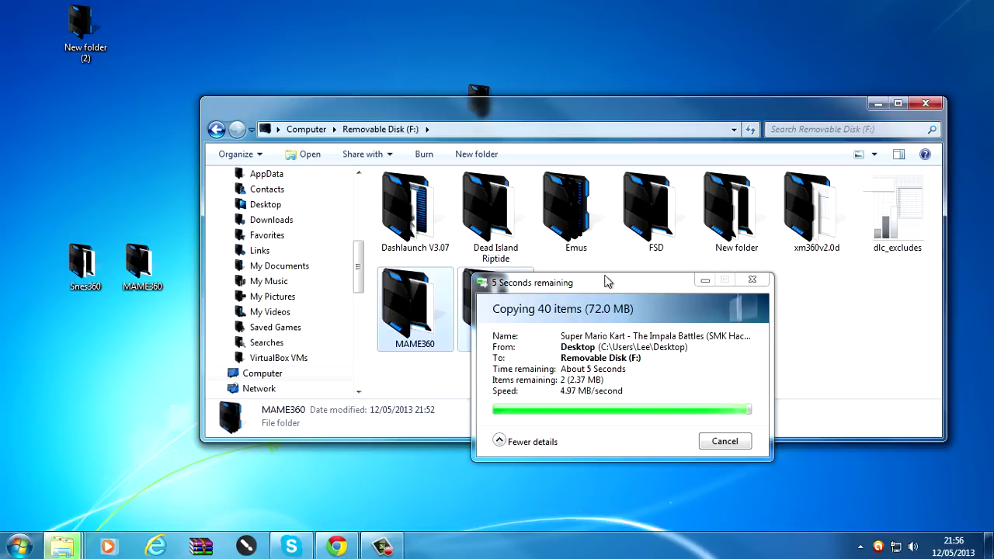
click(758, 308)
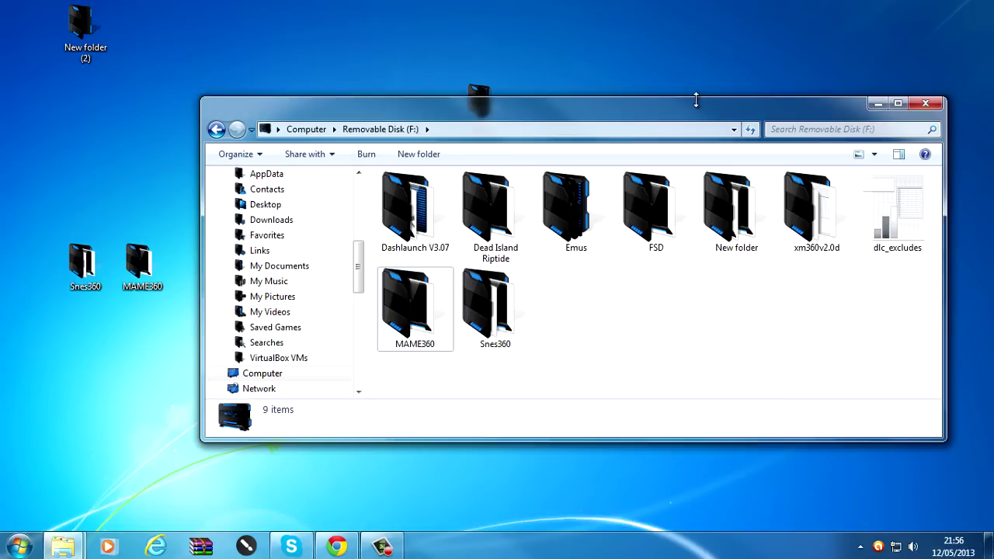
drag(696, 98, 667, 104)
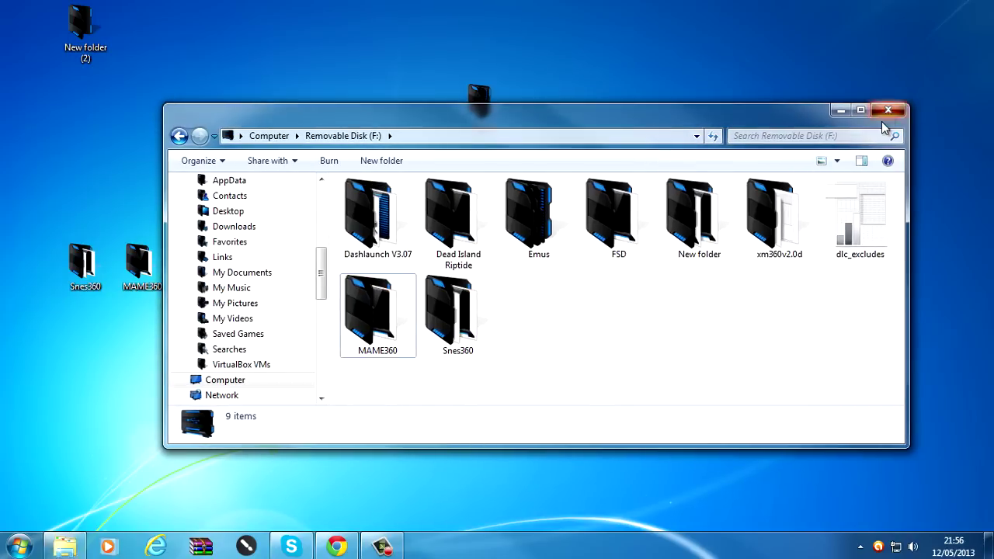
click(895, 109)
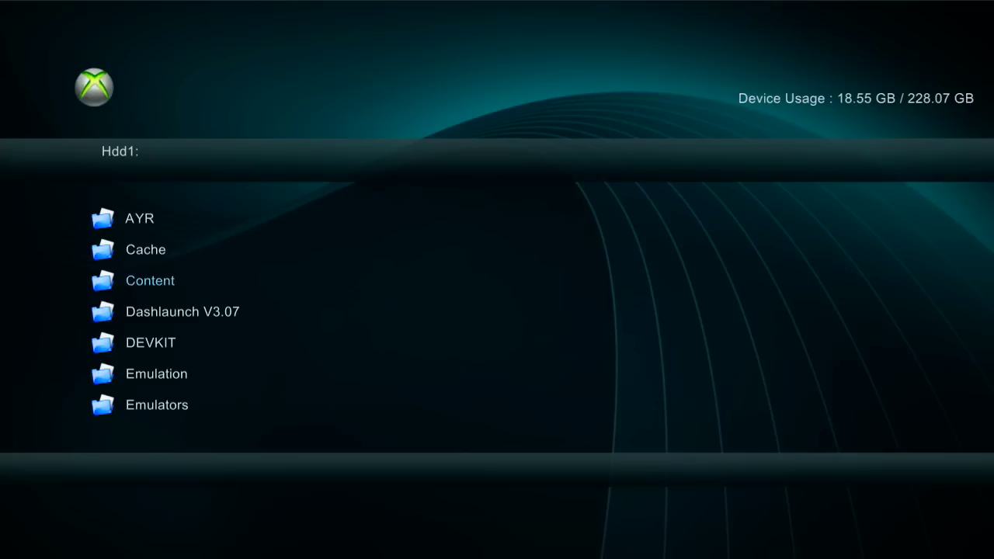
Switch from Hdd1 to Usb0 in the Xbox 360 file manager and mark the MAME360 folder for copying.
key(Down)
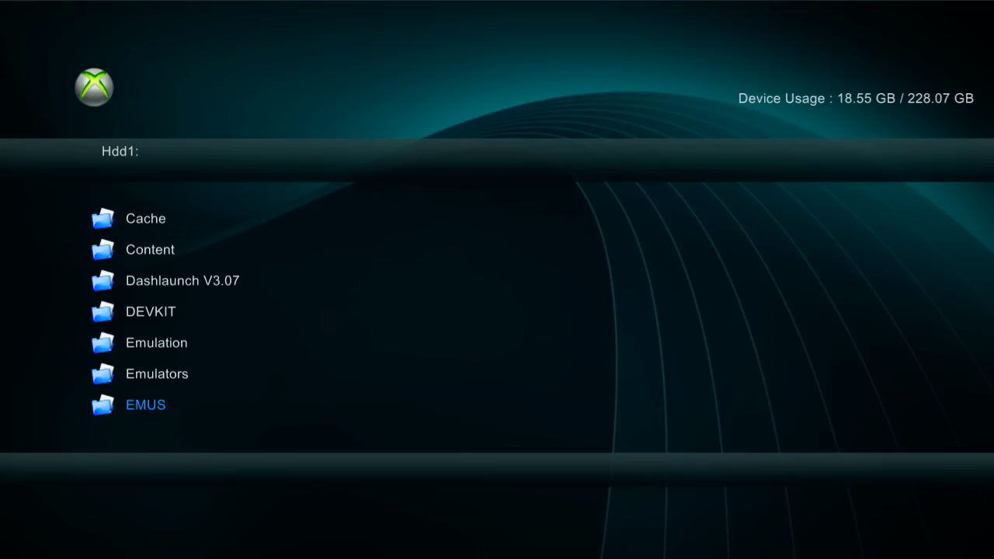
key(Tab)
key(Return)
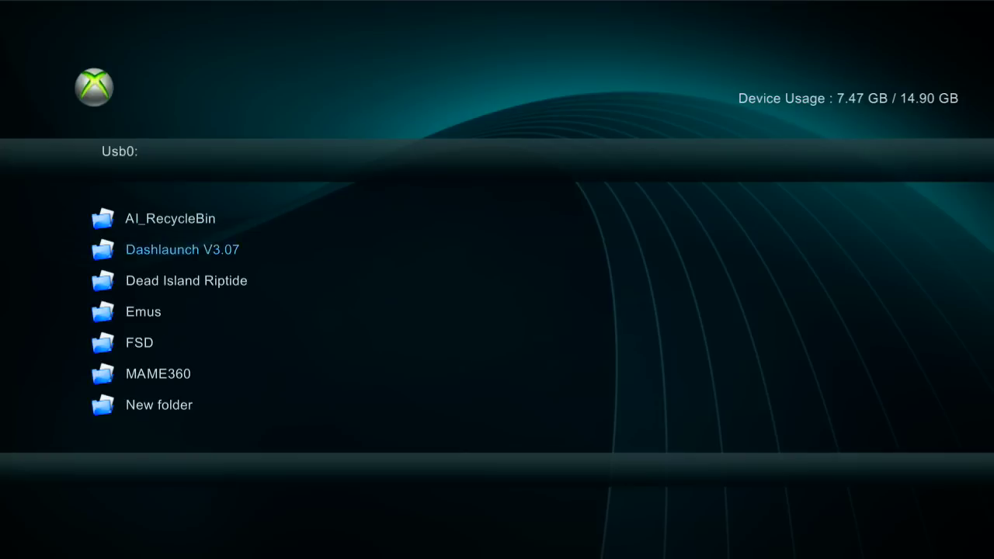
key(Menu)
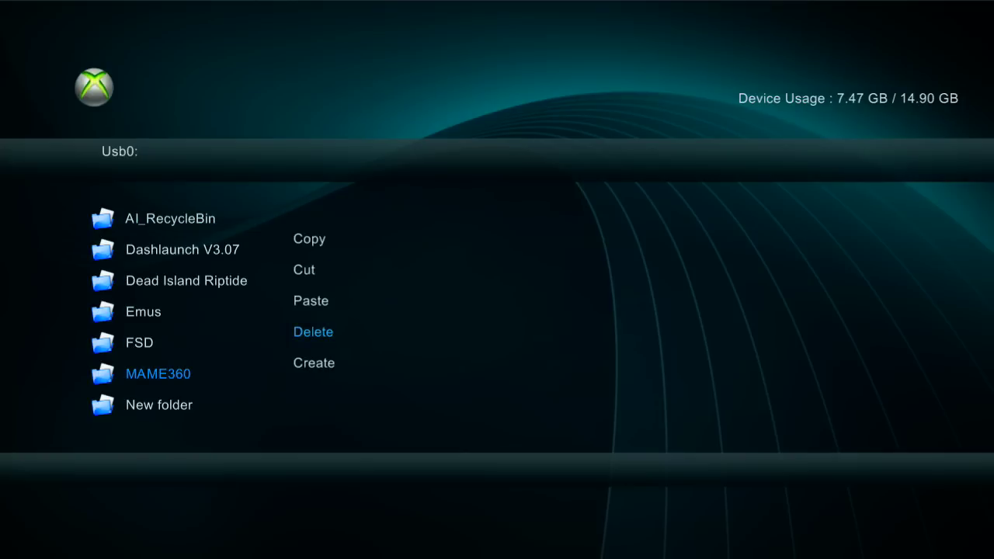
key(Return)
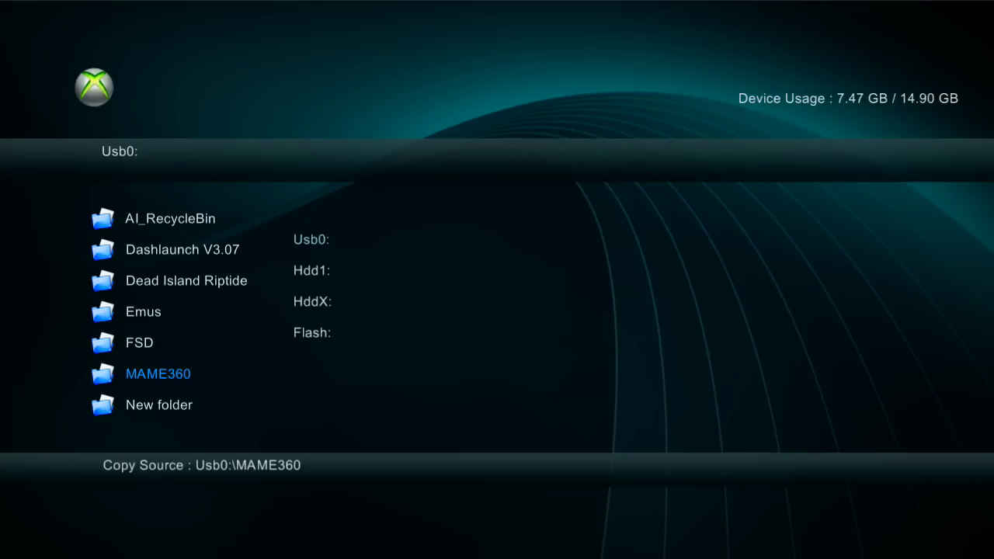
Paste the MAME360 folder into the Emulators folder on Hdd1.
key(Return)
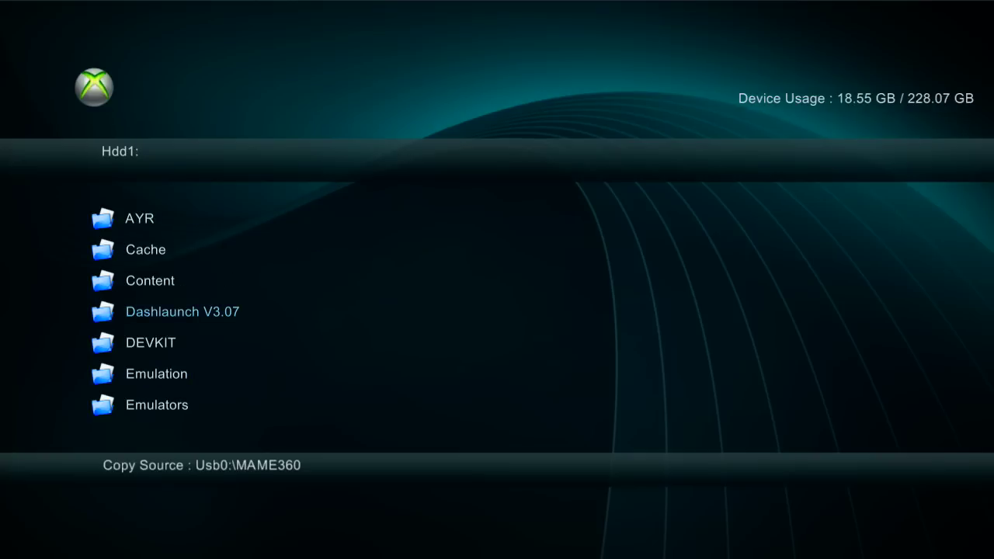
key(Down)
key(Down)
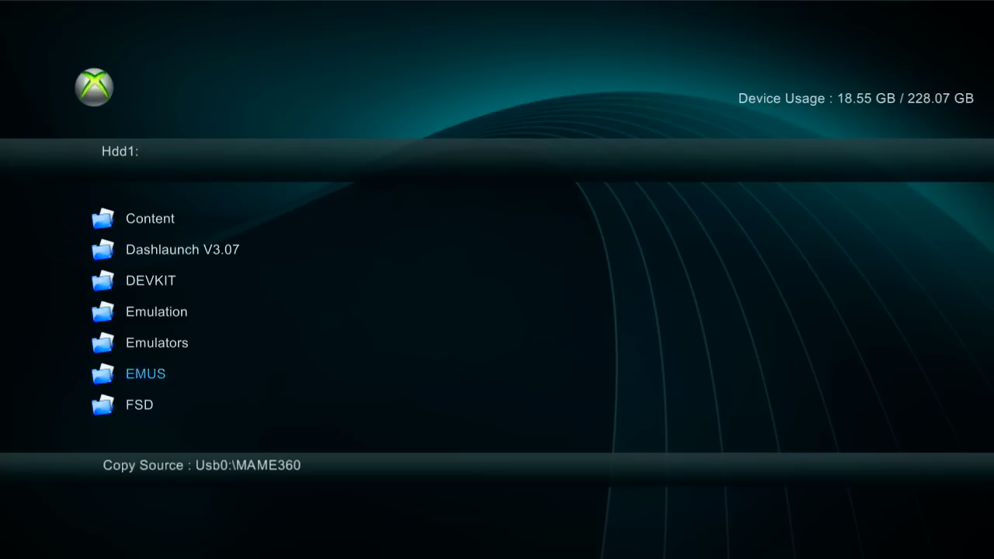
key(Down)
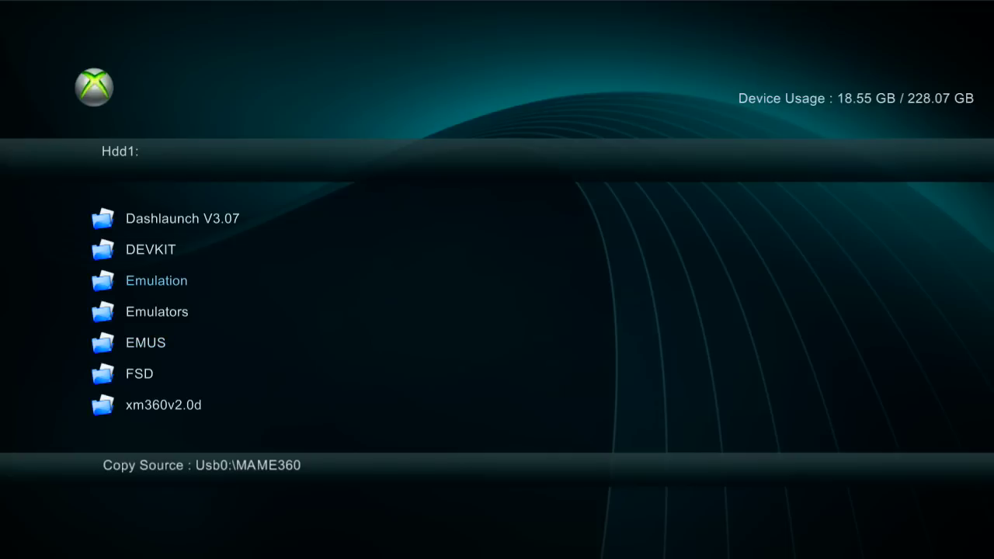
key(Return)
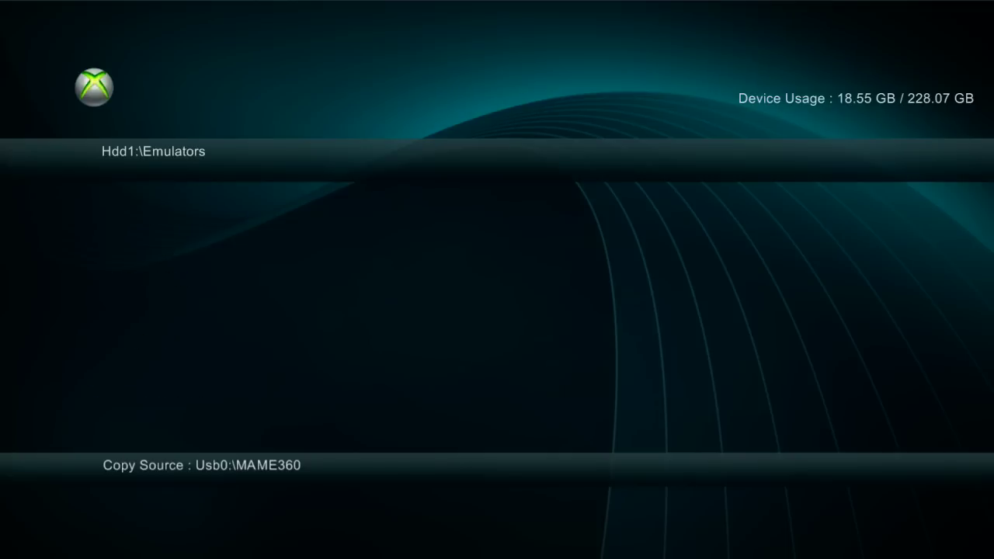
key(y)
key(Return)
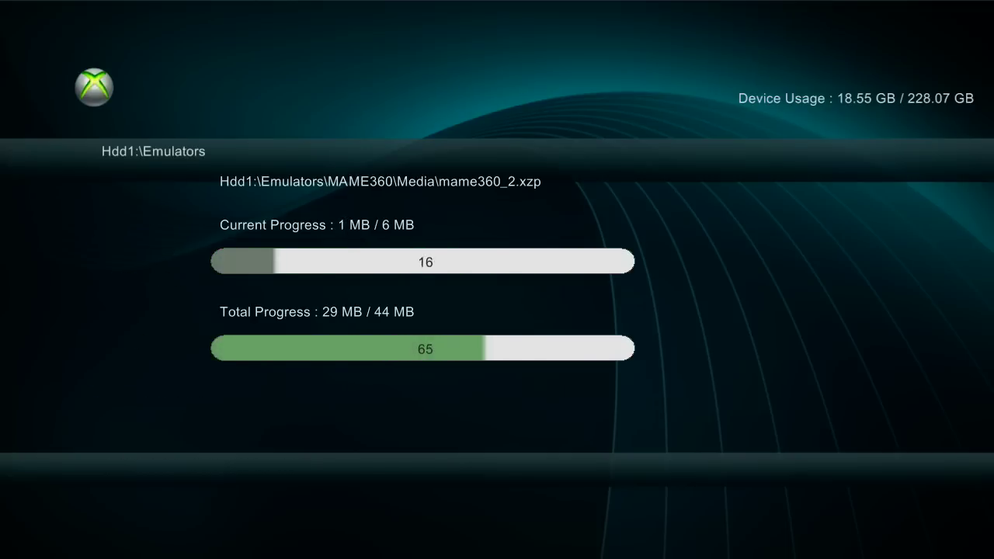
Copy the Snes360 folder from Usb0 and paste it into Hdd1:\Emulators beside MAME360.
key(x)
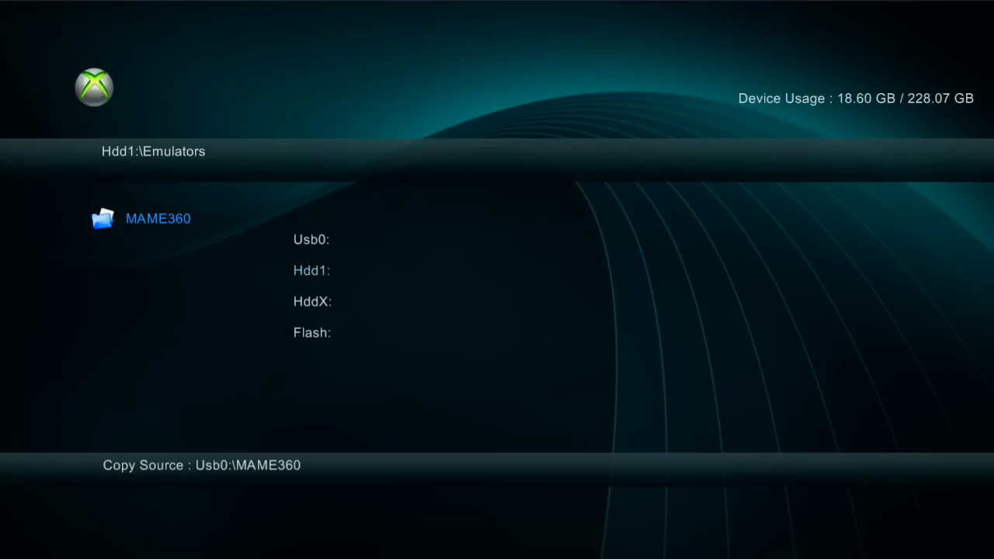
key(Return)
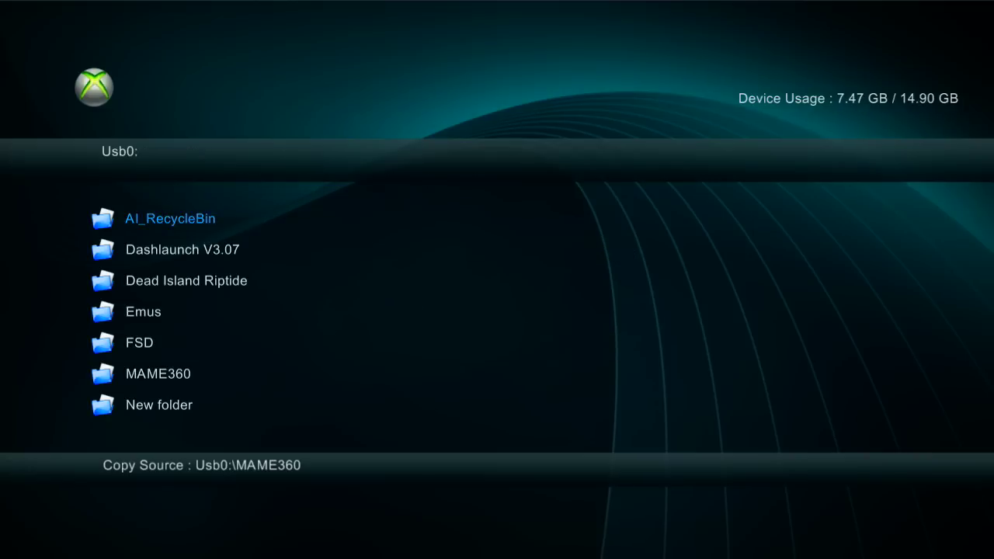
key(Down)
key(Down)
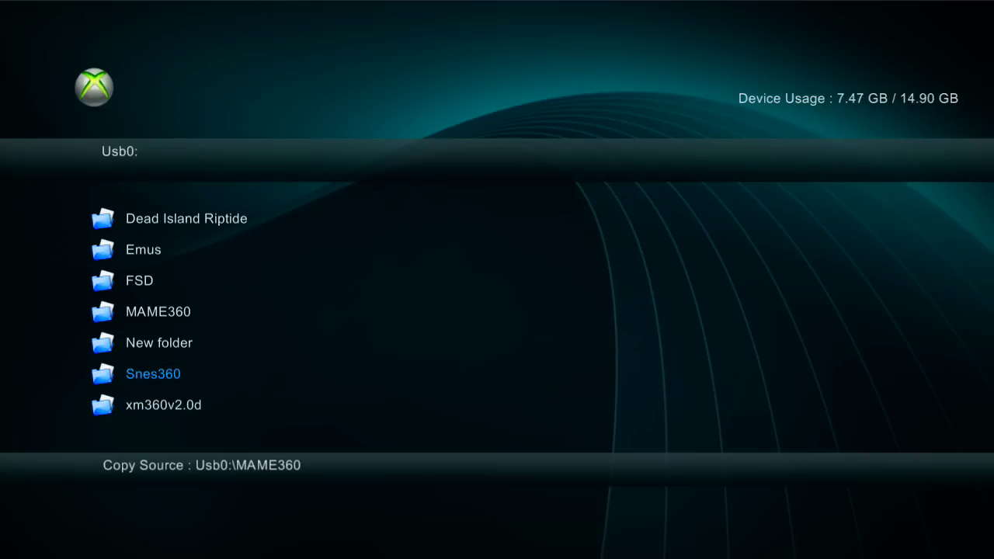
key(y)
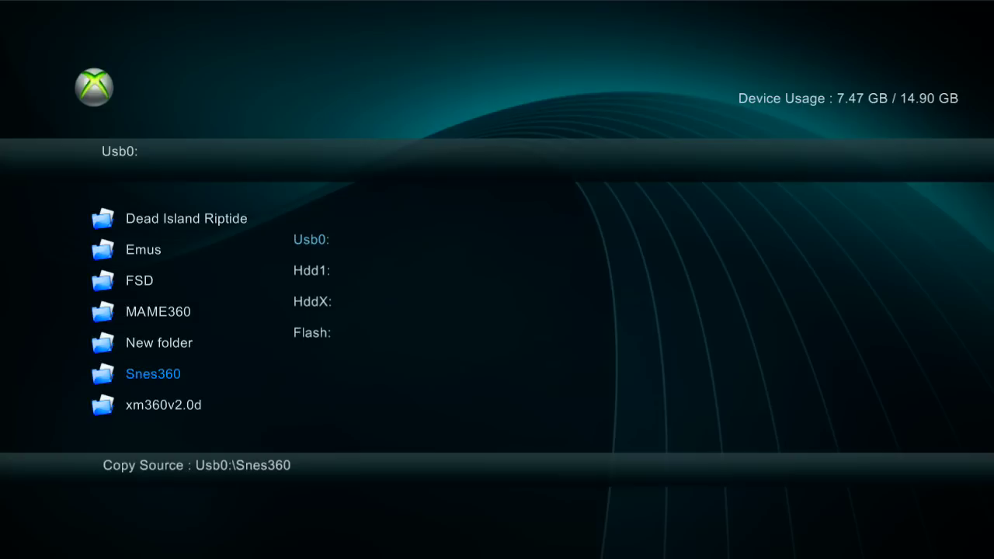
key(Return)
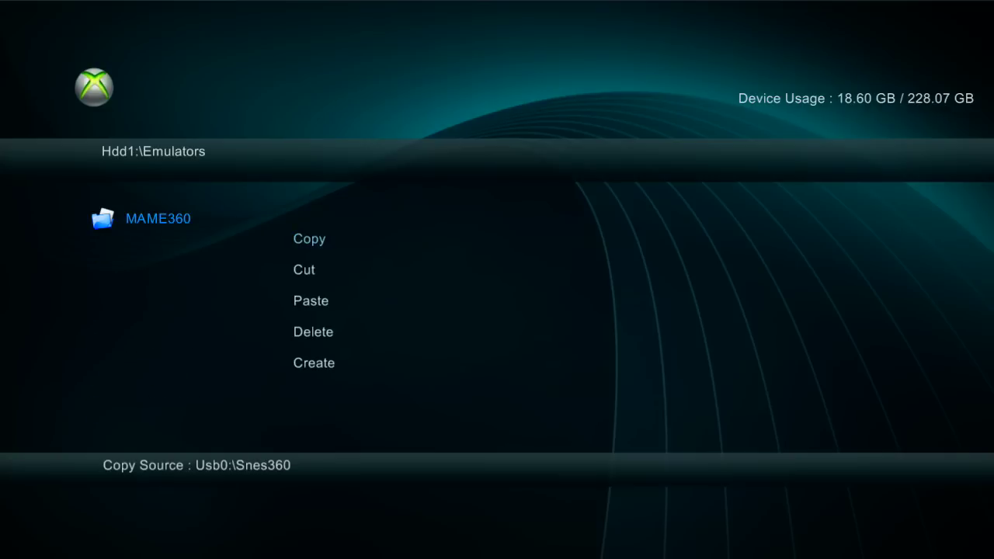
key(Return)
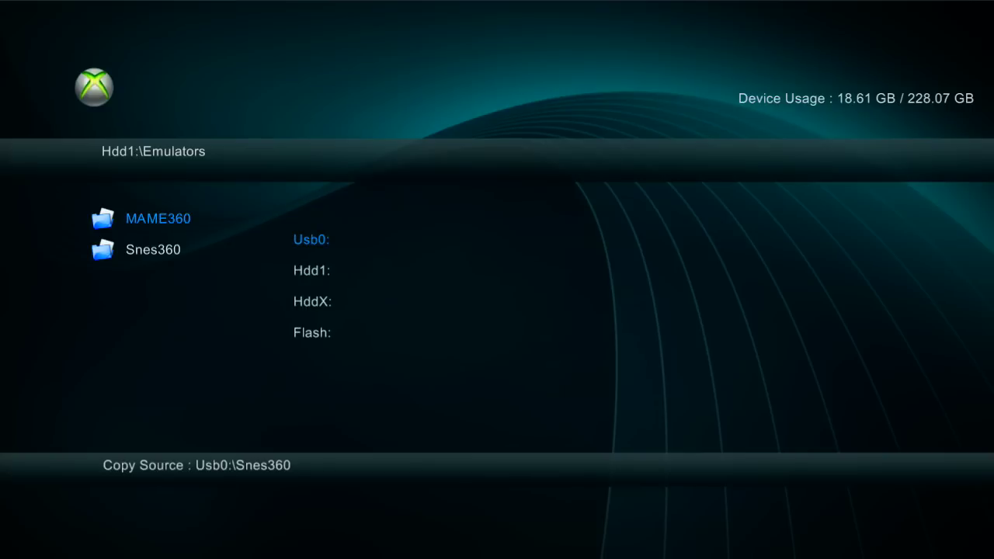
key(Return)
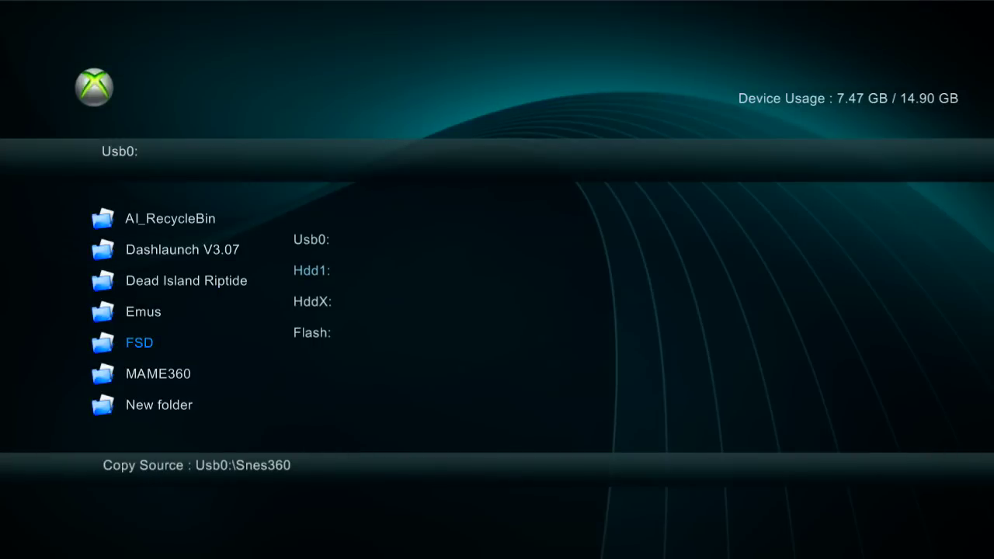
key(Return)
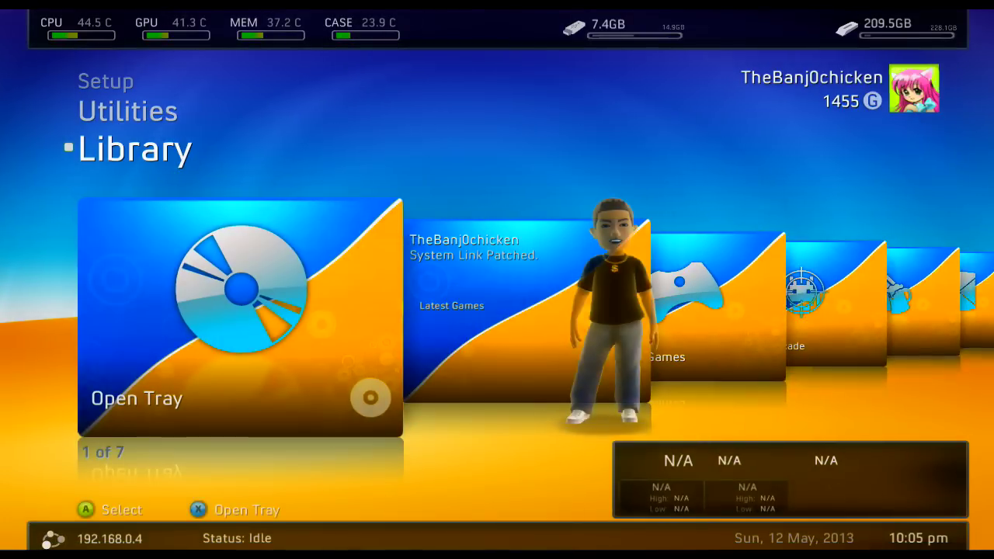
View the Emulators category of the dashboard's Library and go back to the main menu.
key(Right)
key(Right)
key(Right)
key(Right)
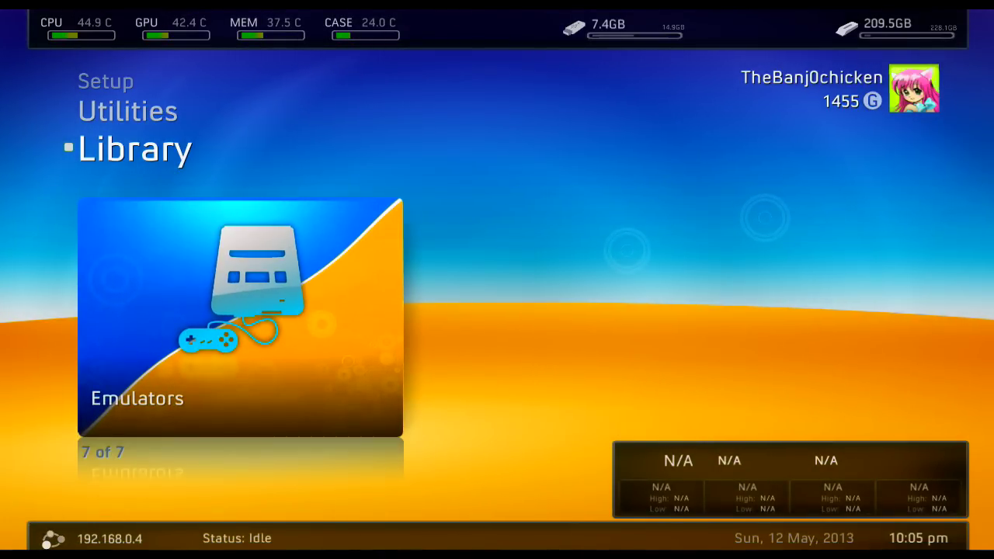
key(Return)
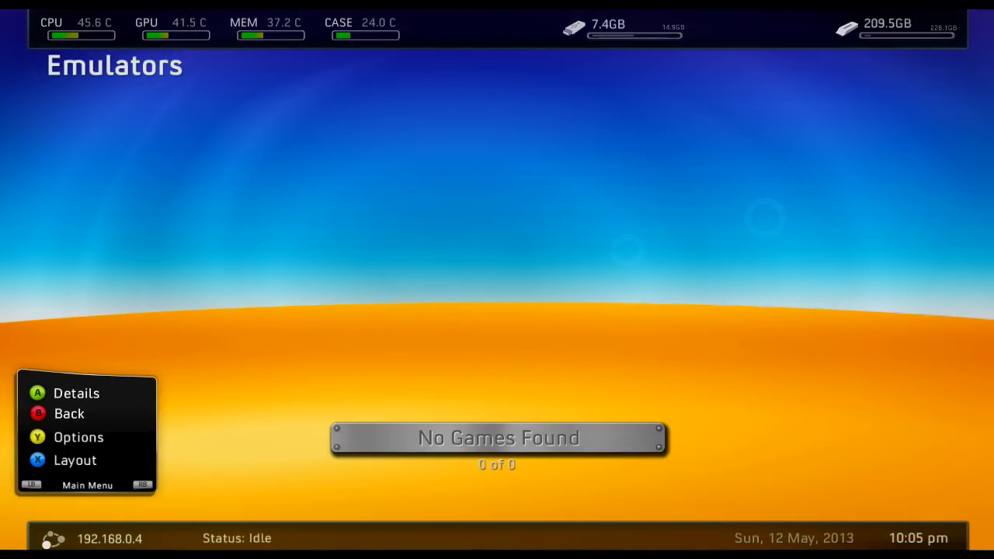
key(Escape)
Go from the Library to the Setup section of the dashboard's main menu.
key(Left)
key(Left)
key(Left)
key(Left)
key(Left)
key(Left)
key(Up)
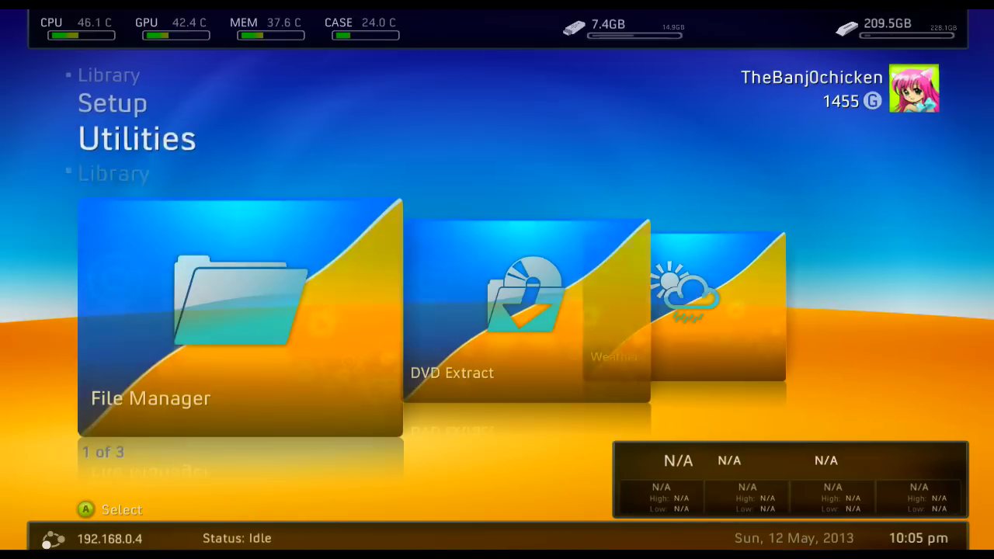
key(Up)
key(Up)
key(Up)
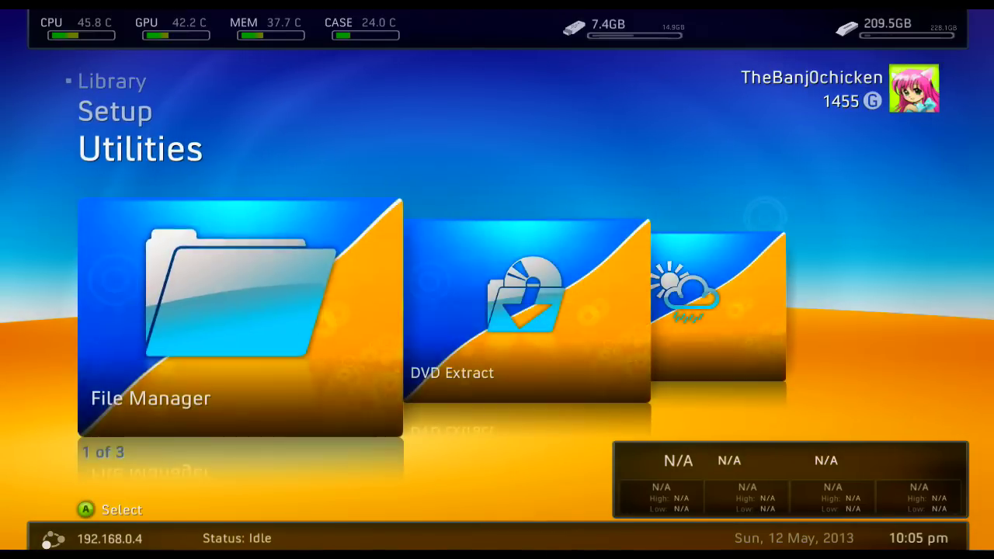
key(Up)
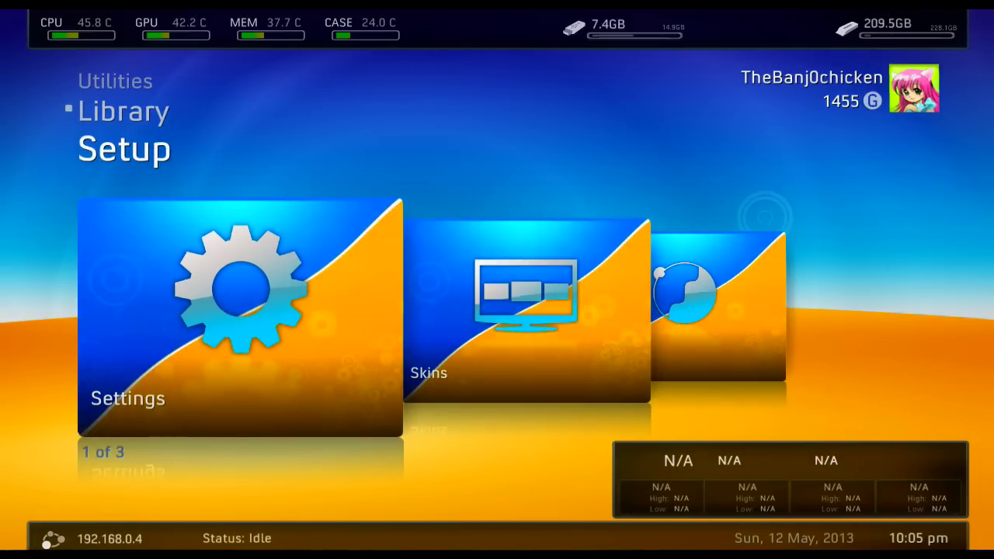
Open Manage Game Paths in the Content Settings and bring up the options for adding a location to the path list.
key(Return)
key(Down)
key(Return)
key(Down)
key(Down)
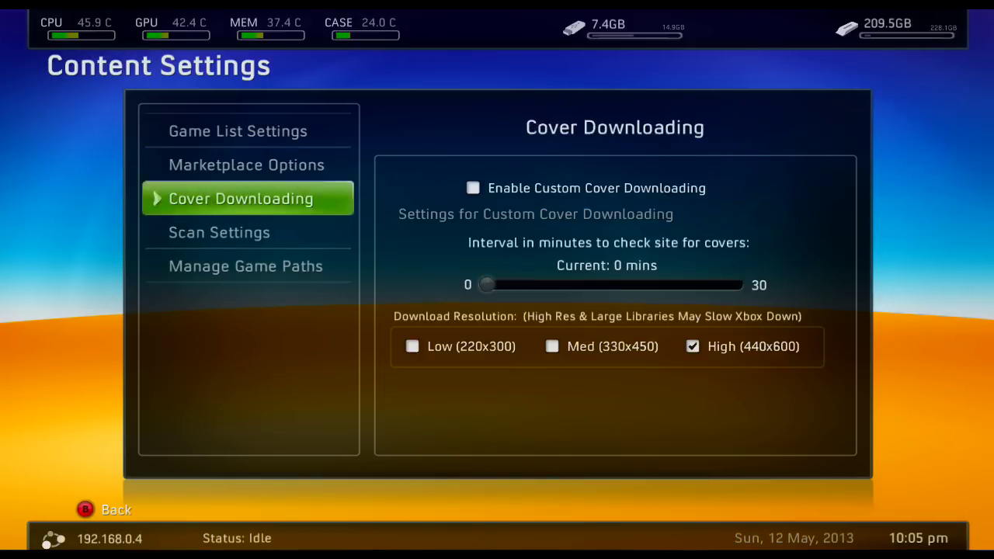
key(Down)
key(Down)
key(Return)
key(Down)
key(Down)
key(Down)
key(Return)
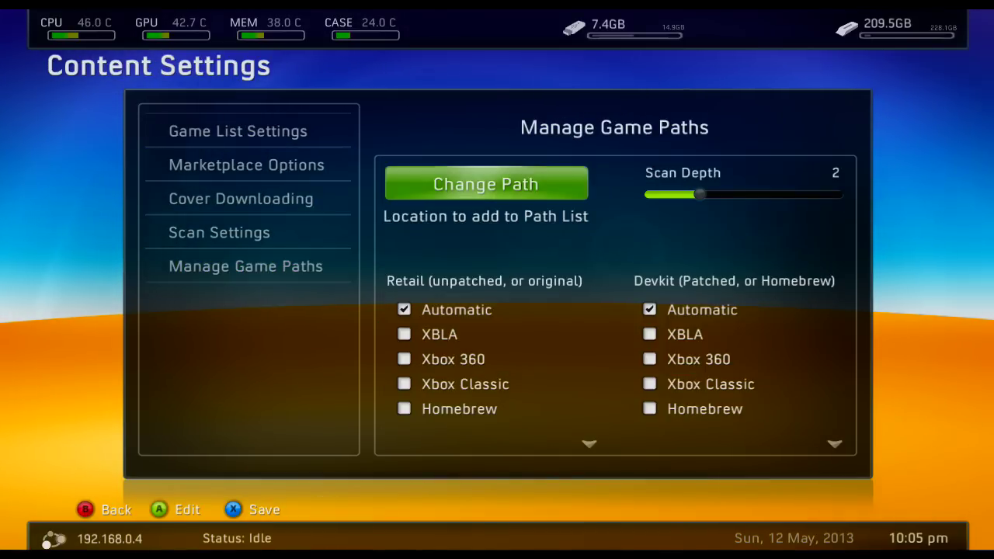
Set the game path's Retail (unpatched, or original) content type to Emulator.
key(Down)
key(Down)
key(Down)
key(Down)
key(Down)
key(Down)
key(Return)
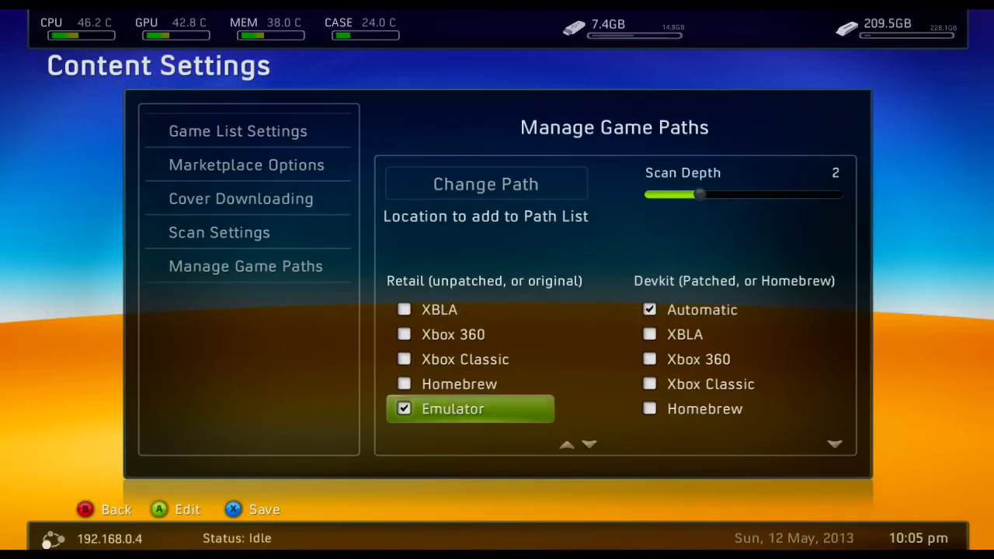
Set the game path's Devkit (Patched, or Homebrew) content type to Emulator.
key(Right)
key(Down)
key(Down)
key(Down)
key(Down)
key(Down)
key(Return)
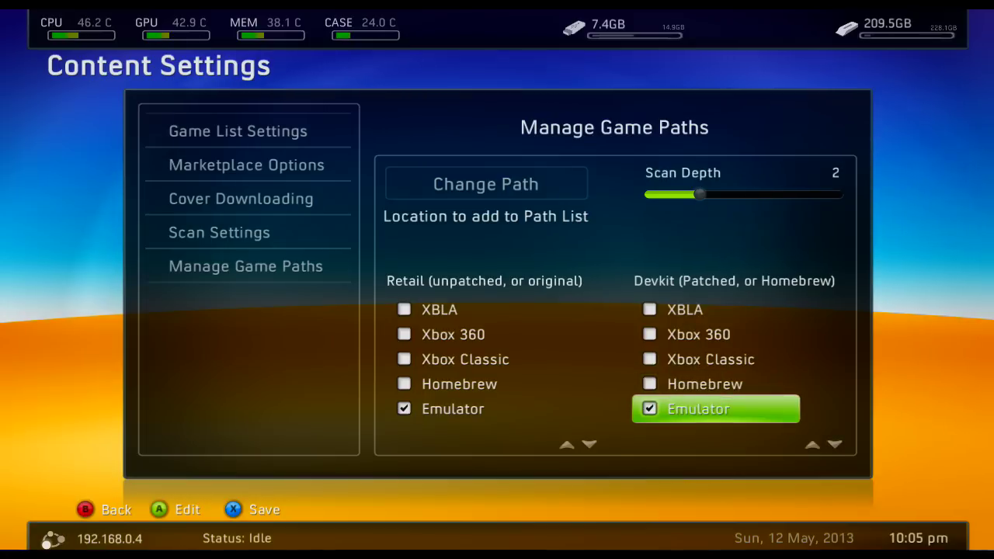
Bring up the directory chooser for the game path's location and open the Hdd1 drive.
key(Left)
key(Up)
key(Up)
key(Up)
key(Up)
key(Up)
key(Up)
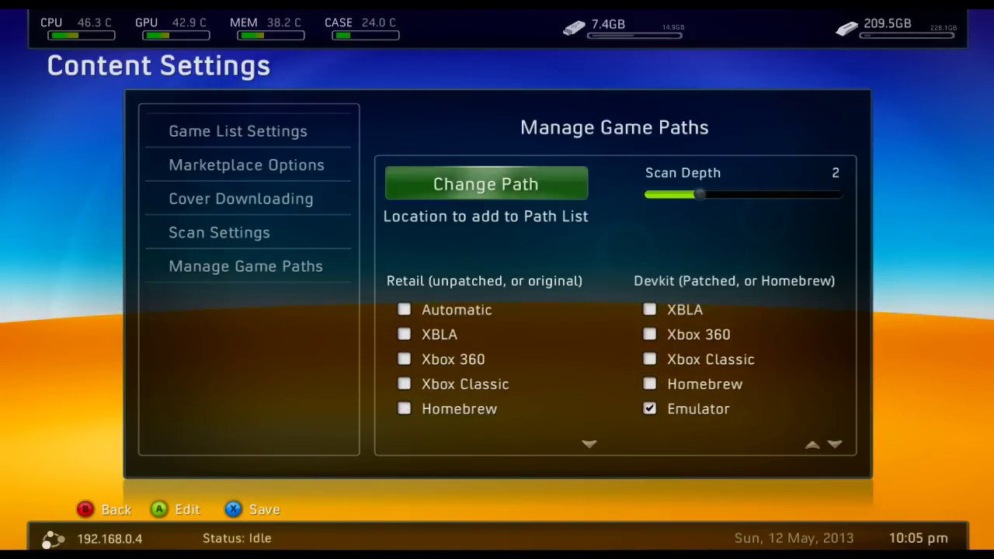
key(Return)
key(Down)
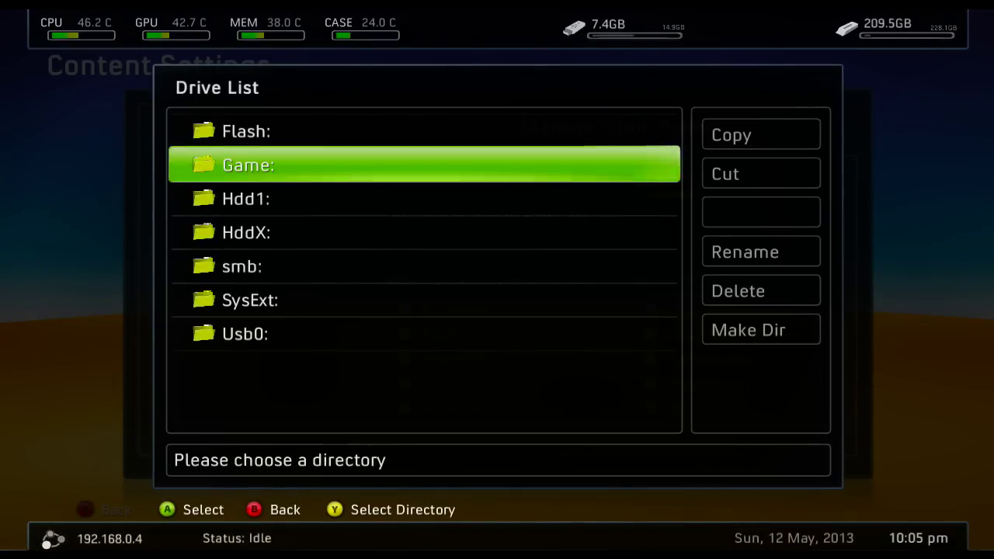
key(Down)
key(Return)
Open the Emulators folder on the Hdd1 drive.
key(Down)
key(Down)
key(Down)
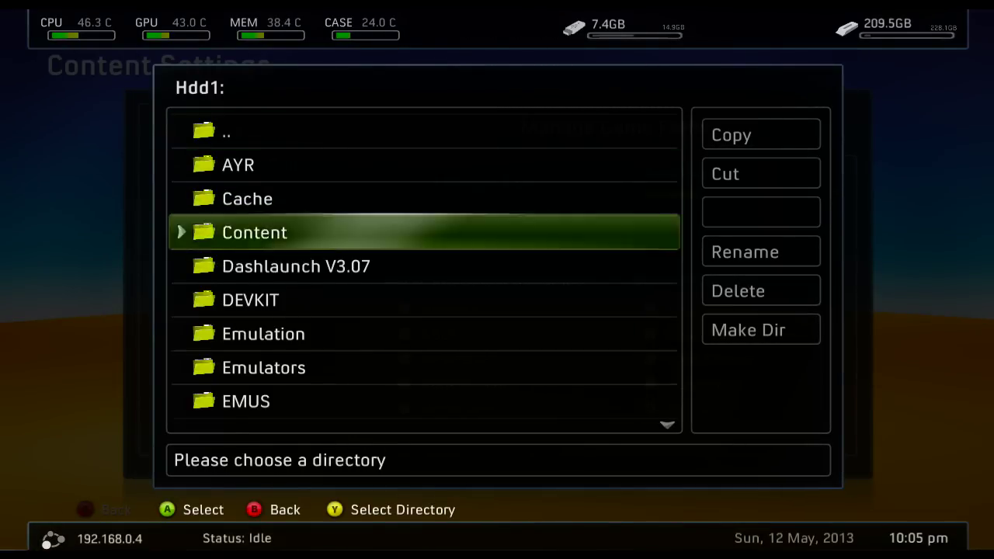
key(Return)
key(Escape)
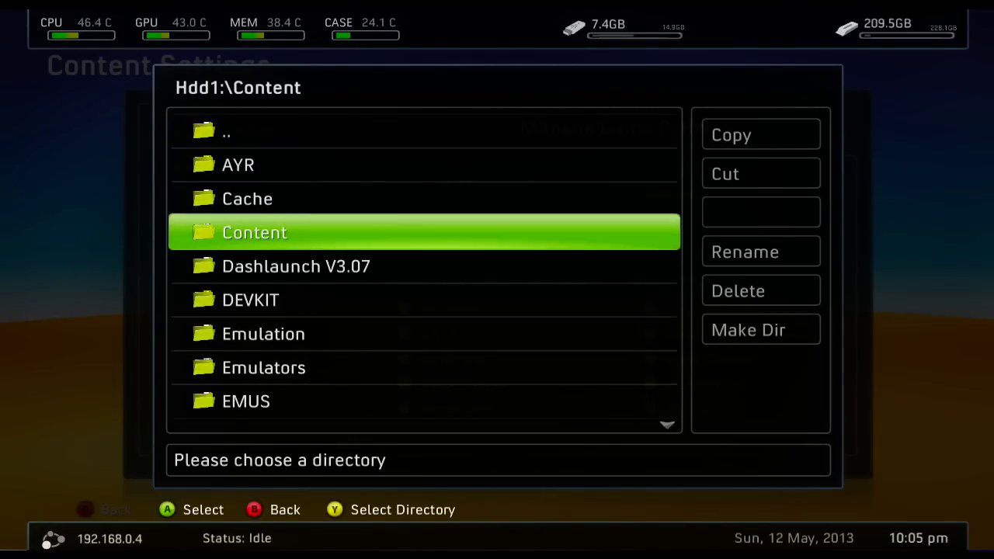
key(Down)
key(Down)
key(Down)
key(Down)
key(Return)
key(Down)
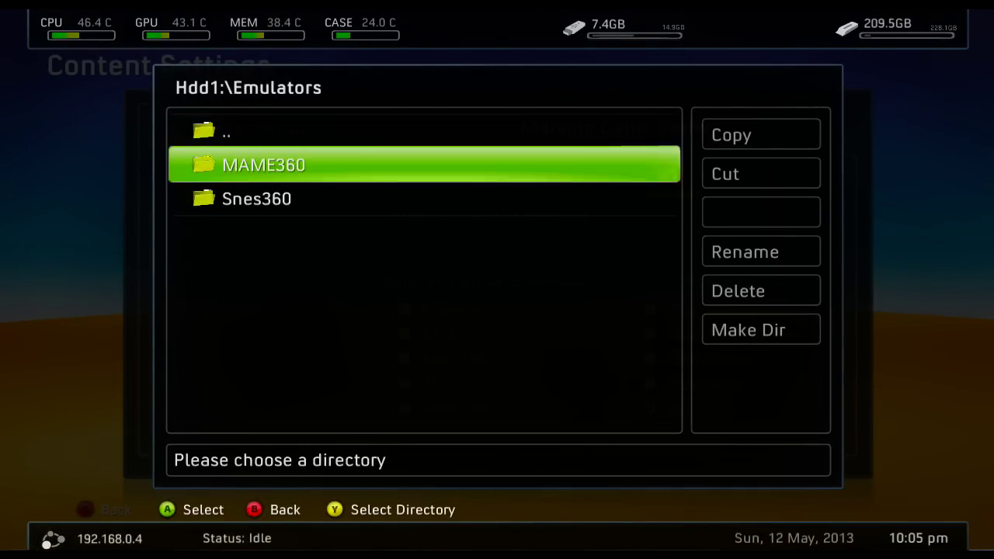
Examine the contents of the MAME360 folder and return to the Emulators folder.
key(Return)
key(Down)
key(Down)
key(Down)
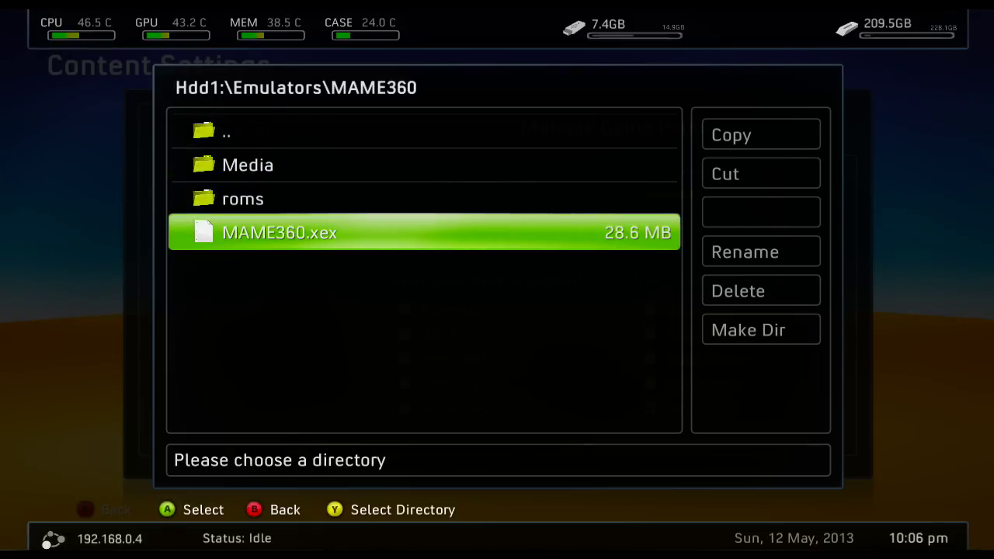
key(Up)
key(Down)
key(Escape)
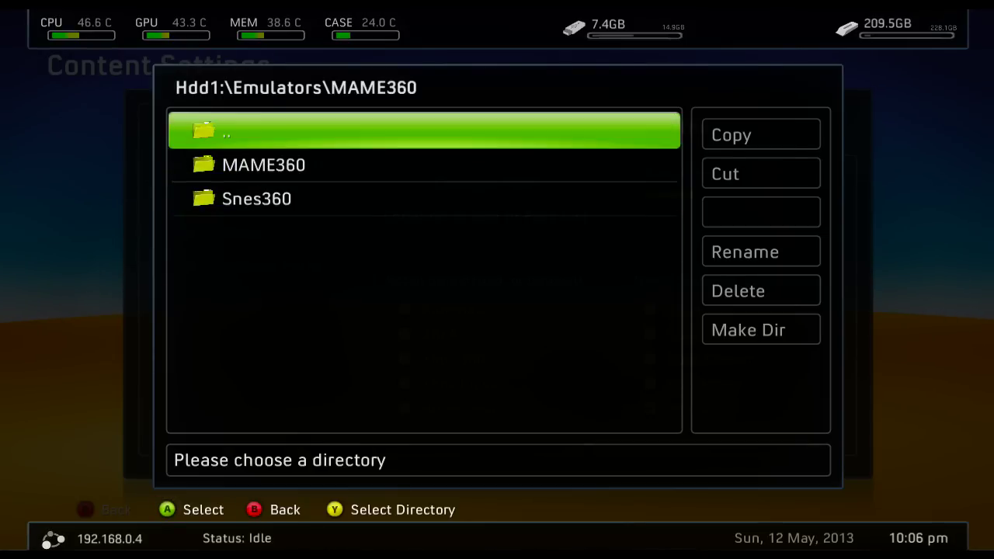
Choose Hdd1:\Emulators\ as the location of the game path.
key(Down)
key(Down)
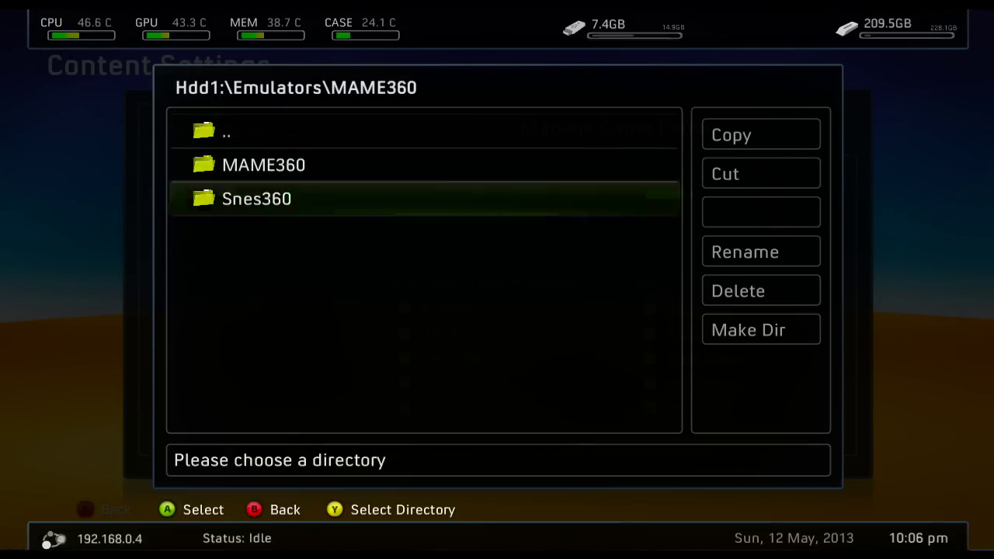
key(Up)
key(Down)
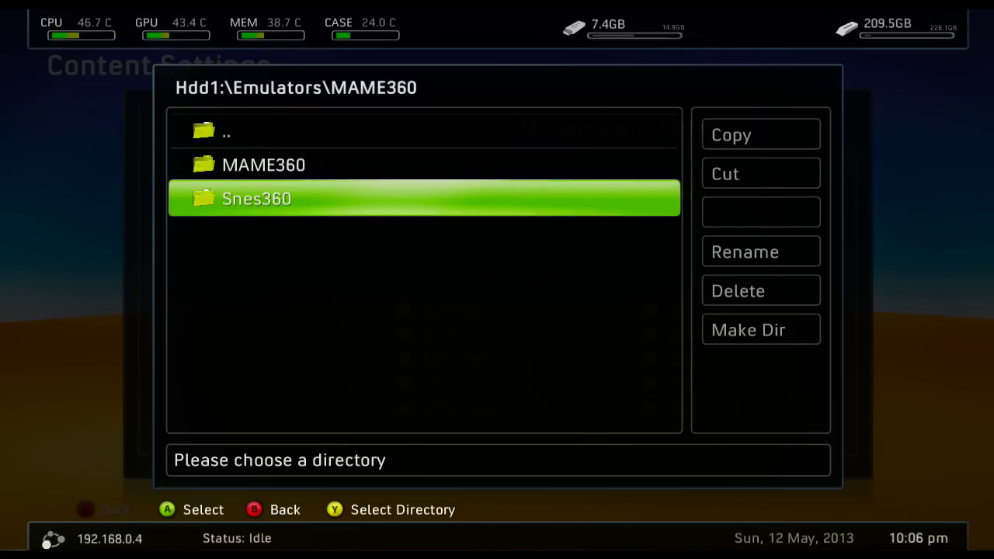
key(Up)
key(Down)
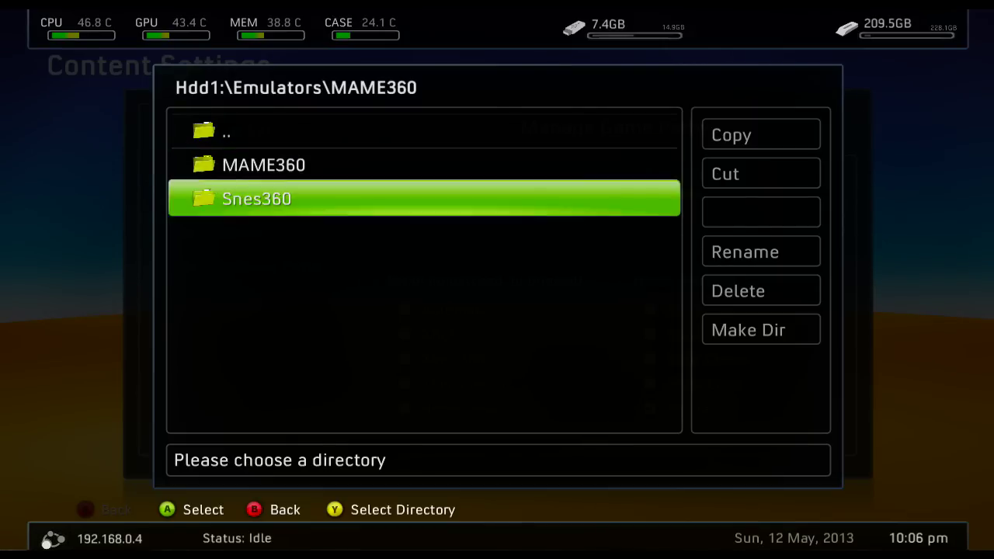
key(Up)
key(Down)
key(Up)
key(Down)
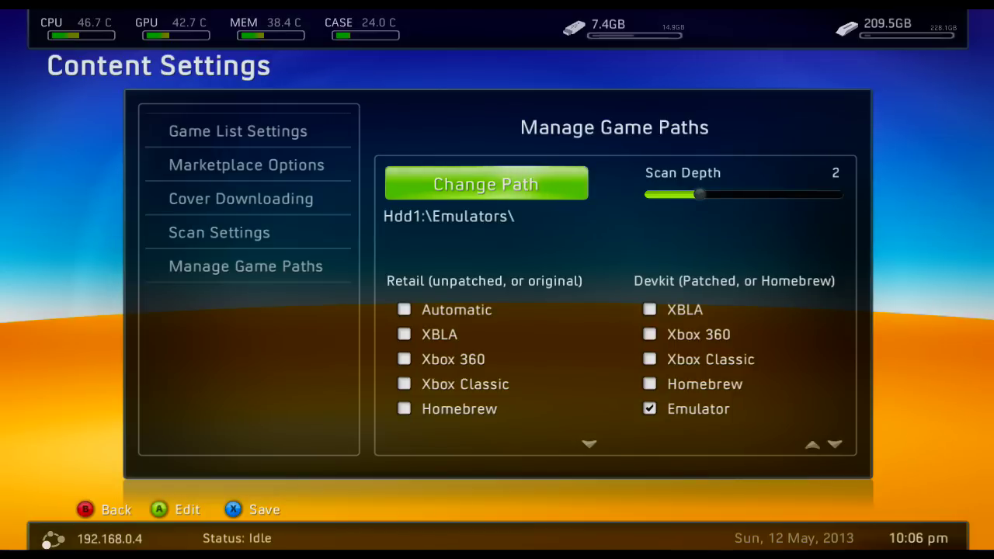
Set the scan depth of the Hdd1:\Emulators\ path to 3.
key(Down)
key(Up)
key(Down)
key(Down)
key(Down)
key(Down)
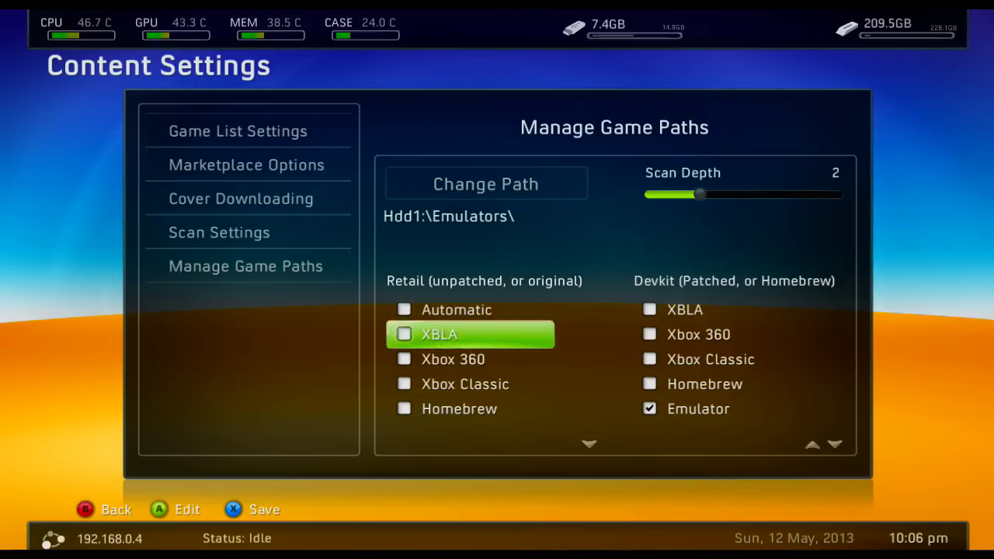
key(Up)
key(Up)
key(Up)
key(Up)
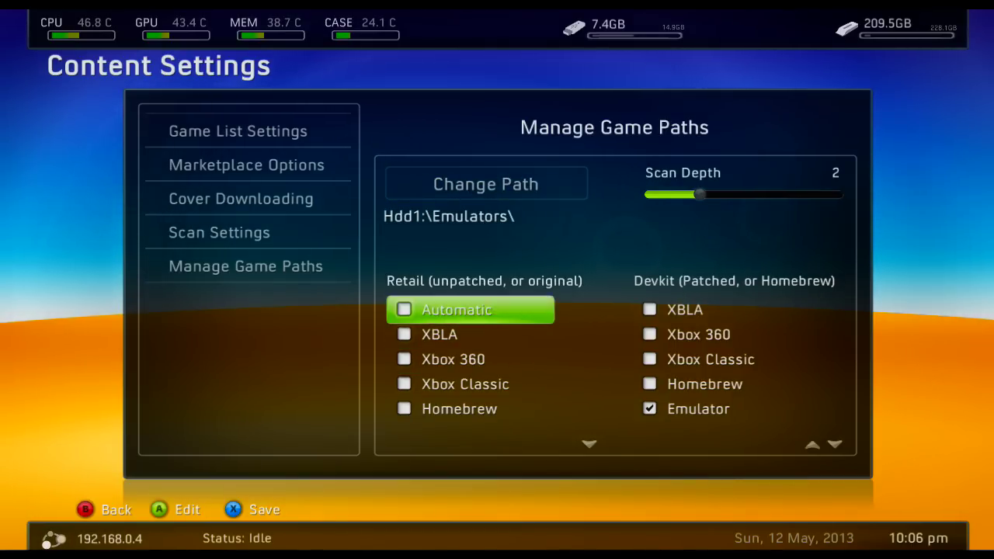
key(Return)
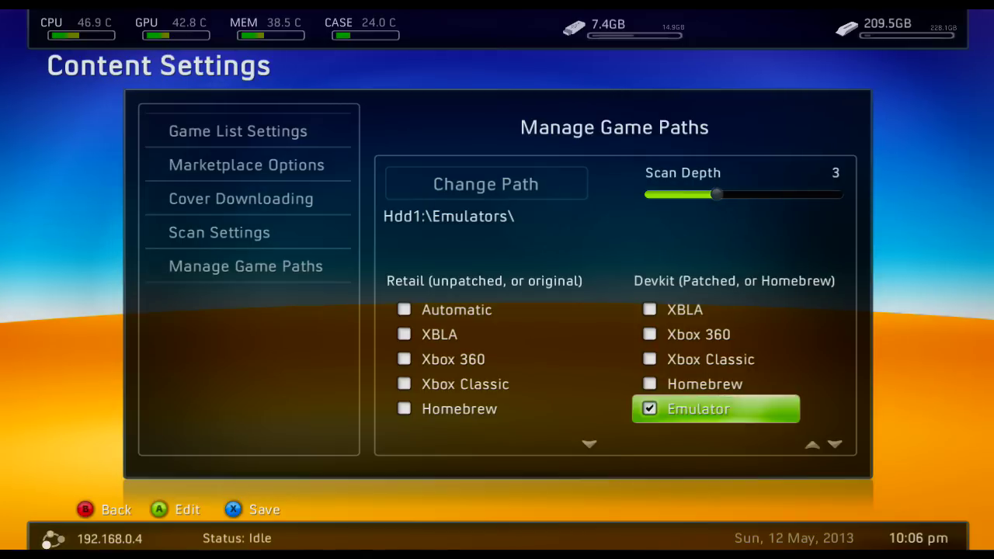
Check the Retail and Devkit content types of the Emulators path, save it and return to the Content Settings list.
key(Up)
key(Up)
key(Up)
key(Up)
key(Up)
key(Down)
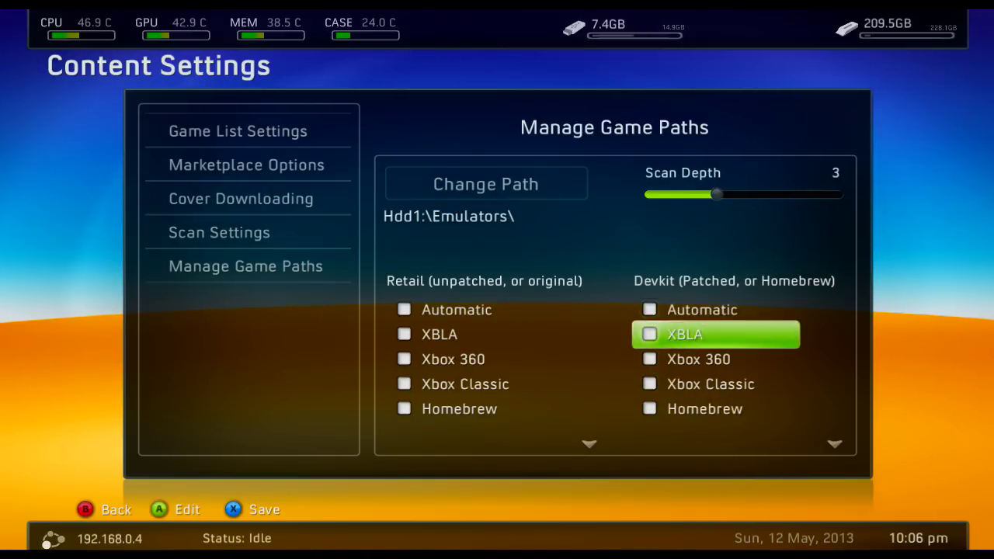
key(Down)
key(Down)
key(Left)
key(Down)
key(x)
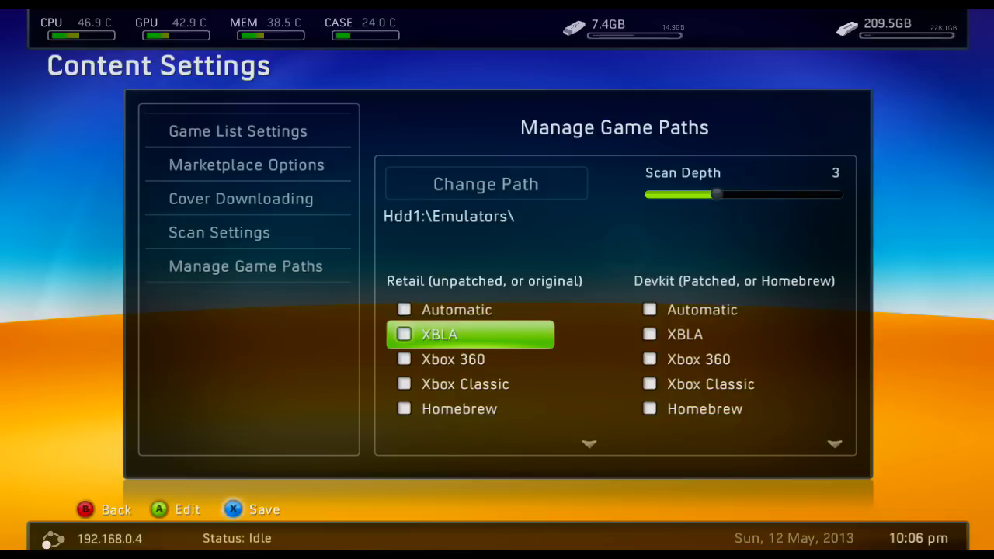
key(Down)
key(Down)
key(Escape)
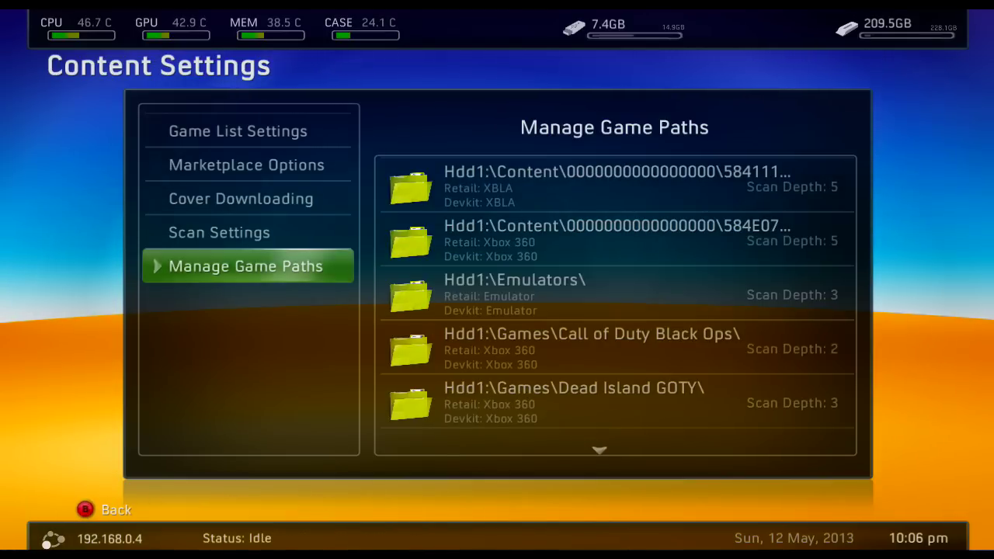
Leave the settings and open the Emulators section of the Library.
key(Escape)
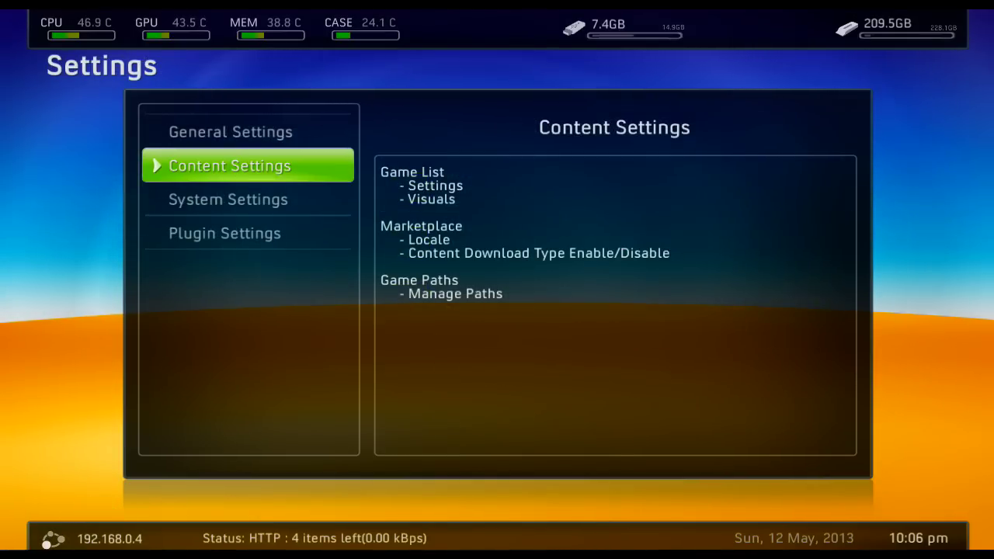
key(Escape)
key(Up)
key(Right)
key(Right)
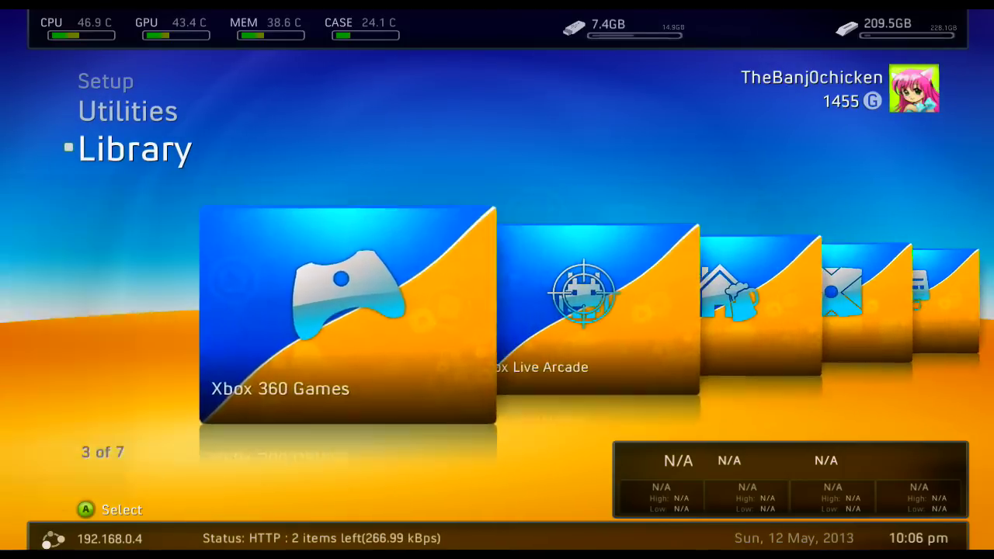
key(Right)
key(Right)
key(Right)
key(Right)
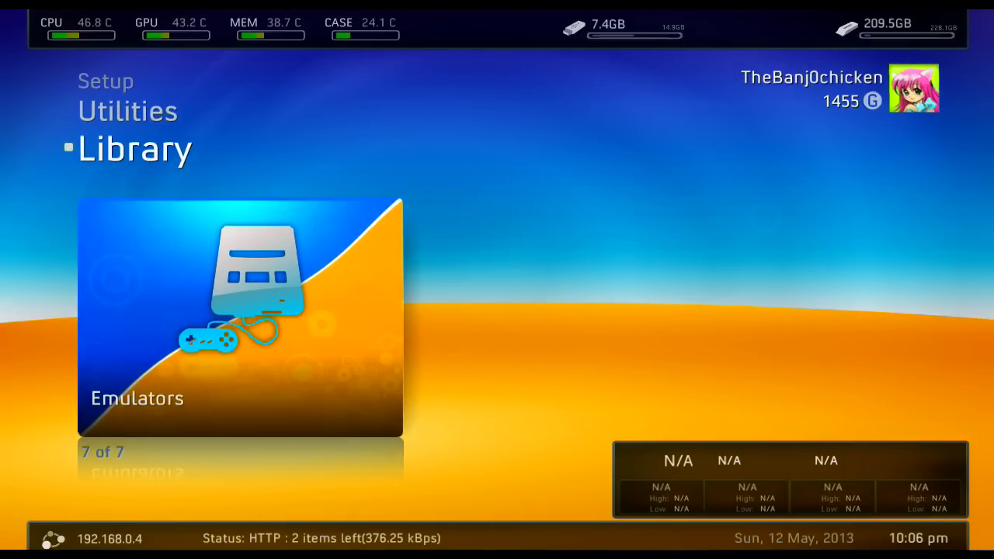
key(Return)
Browse the Snes360 and MAME360 covers and launch MAME360.
key(Right)
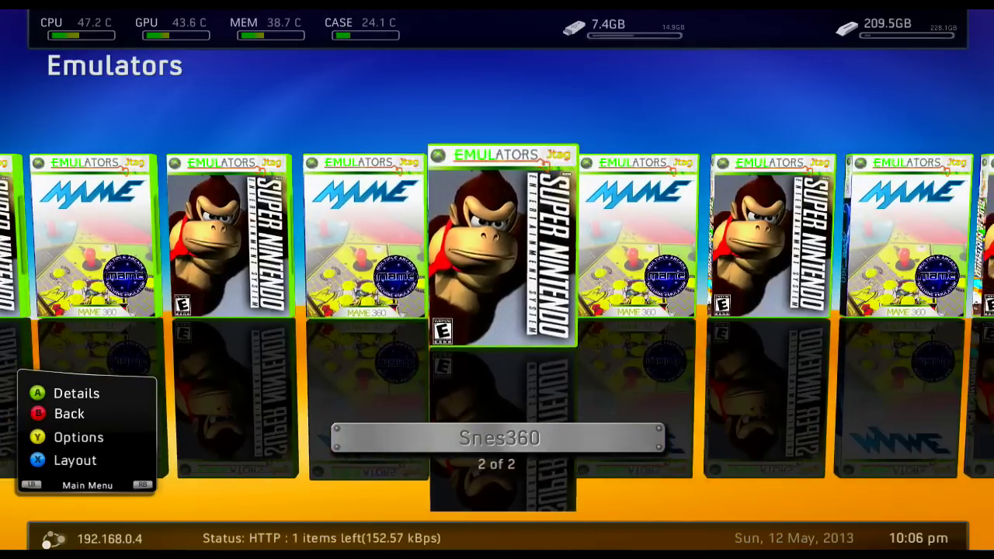
key(Left)
key(Right)
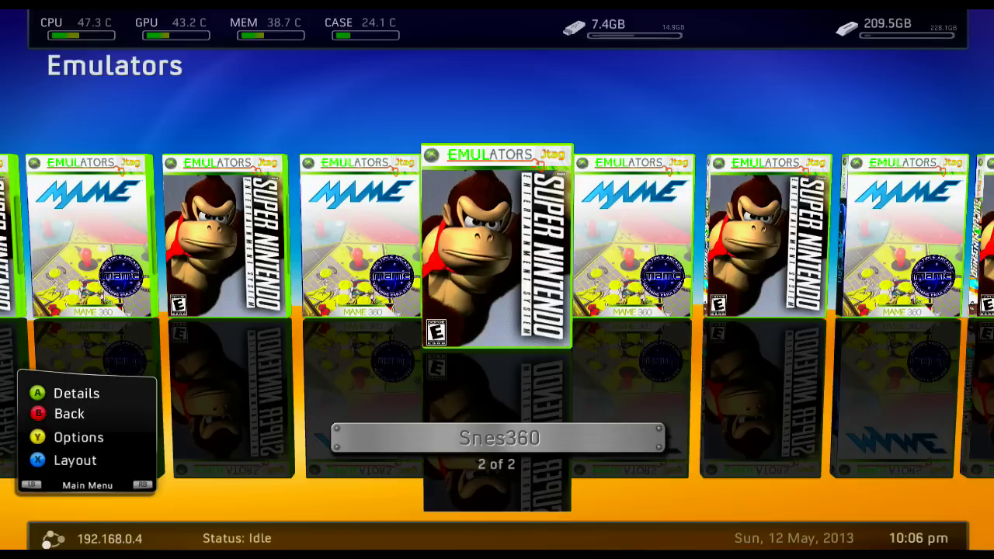
key(Left)
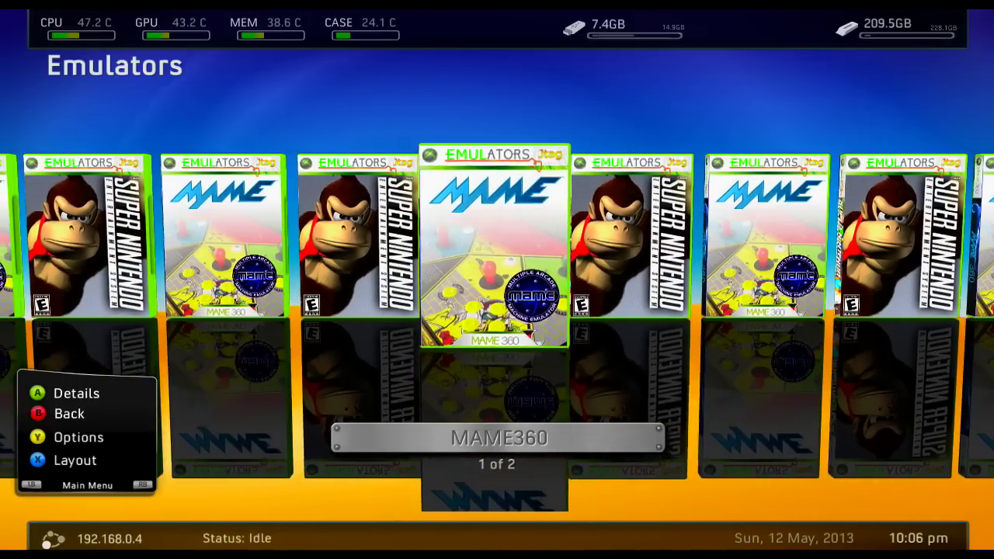
key(Return)
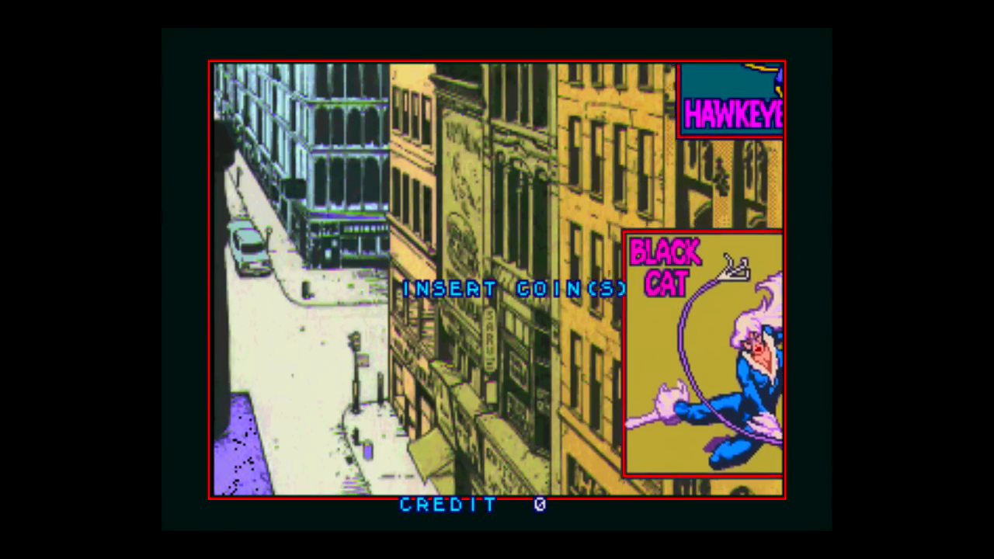
Exit MAME360 through Xbox Home and return to the dashboard.
key(super)
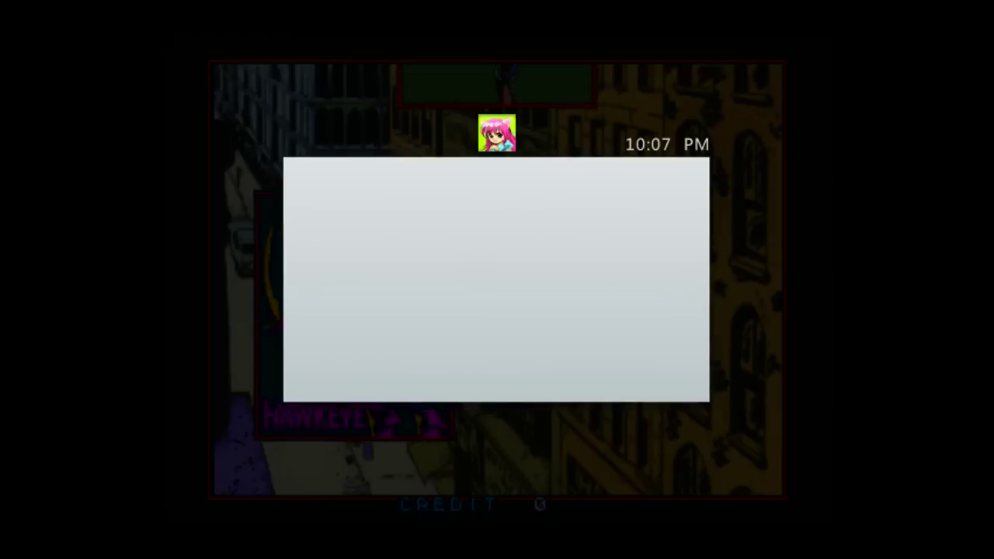
key(y)
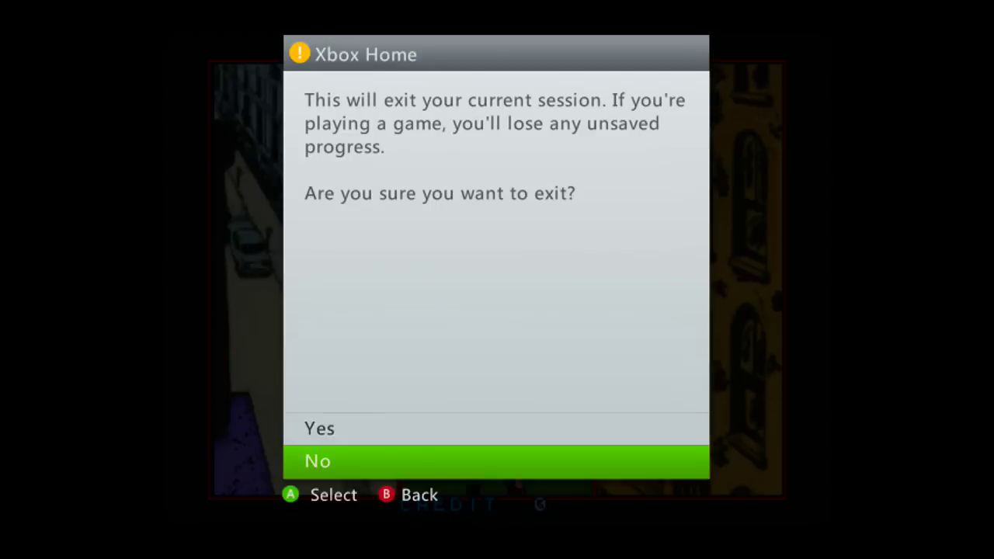
key(Up)
key(Down)
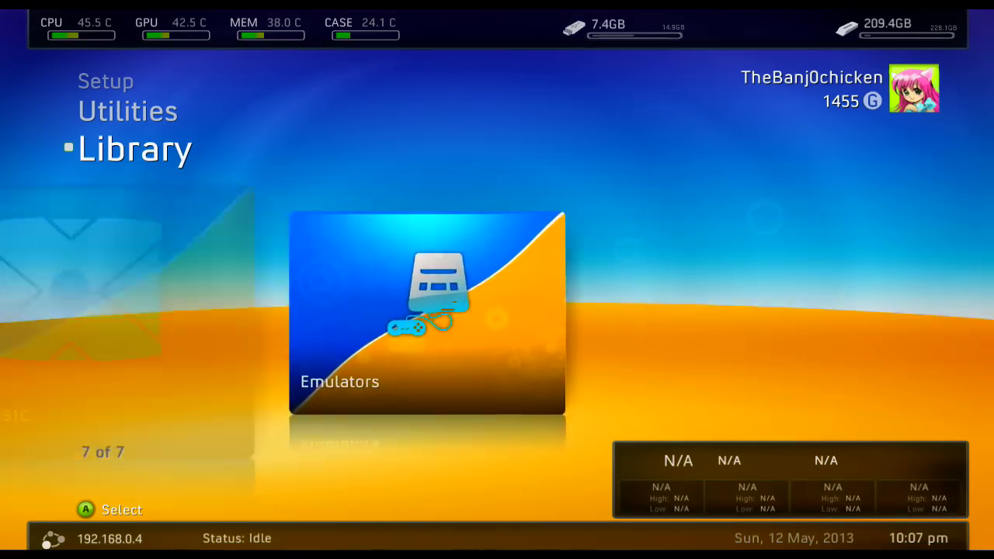
Reopen the Emulators section of the Library and launch Snes360.
key(Return)
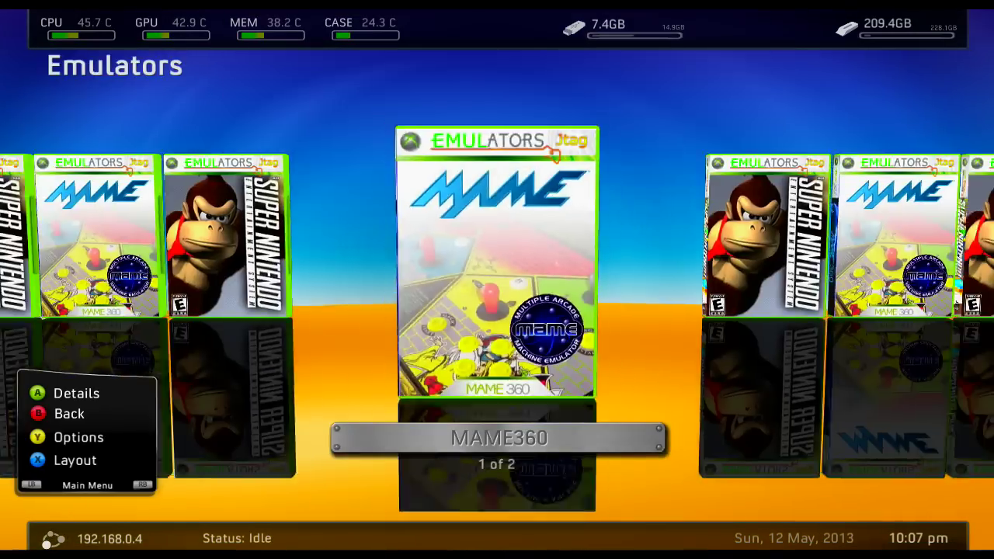
key(Right)
key(Return)
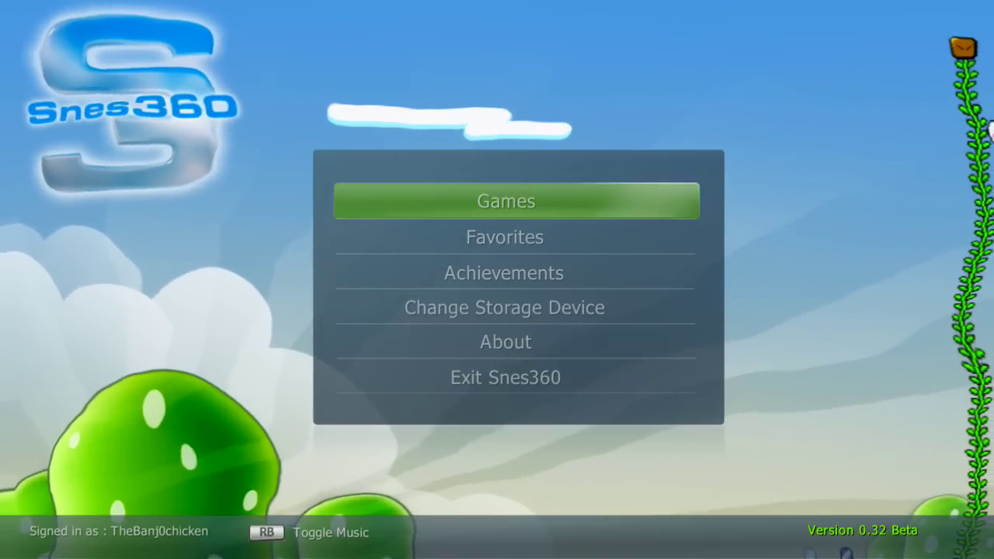
Open the Games list in Snes360 and launch one of the super mario kart (e) ROMs.
key(Return)
key(Up)
key(Down)
key(Up)
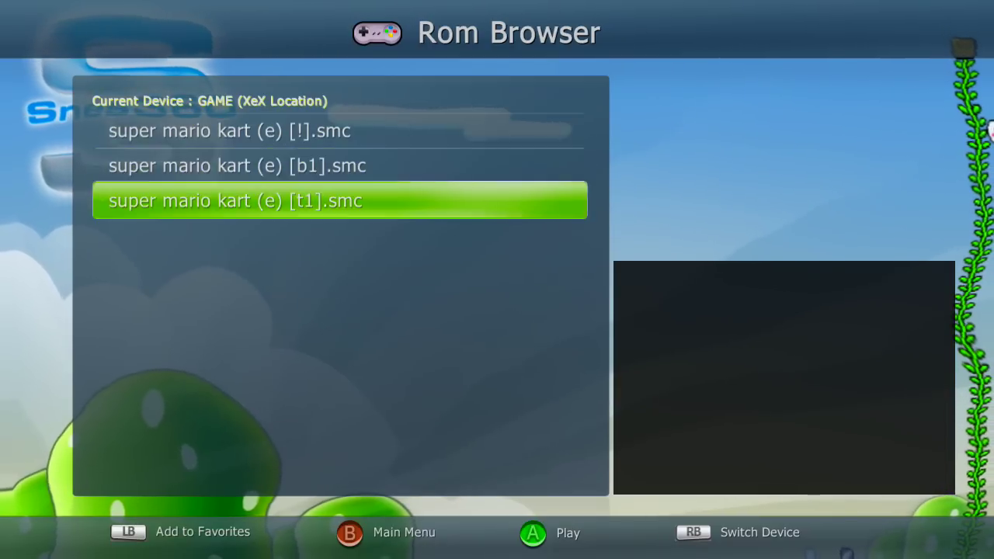
key(Up)
key(Up)
key(Down)
key(Down)
key(Up)
key(Up)
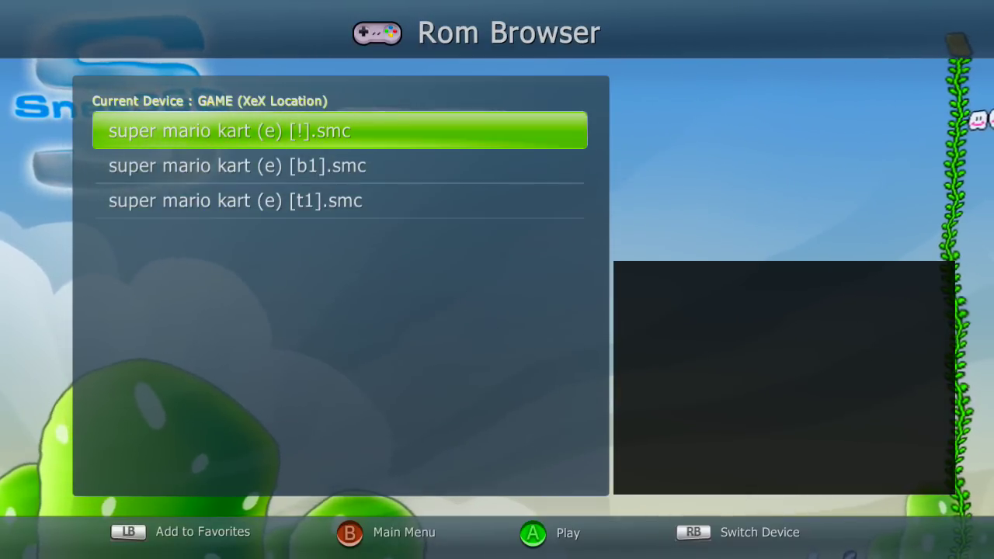
key(Down)
key(Down)
key(Up)
key(Up)
key(Down)
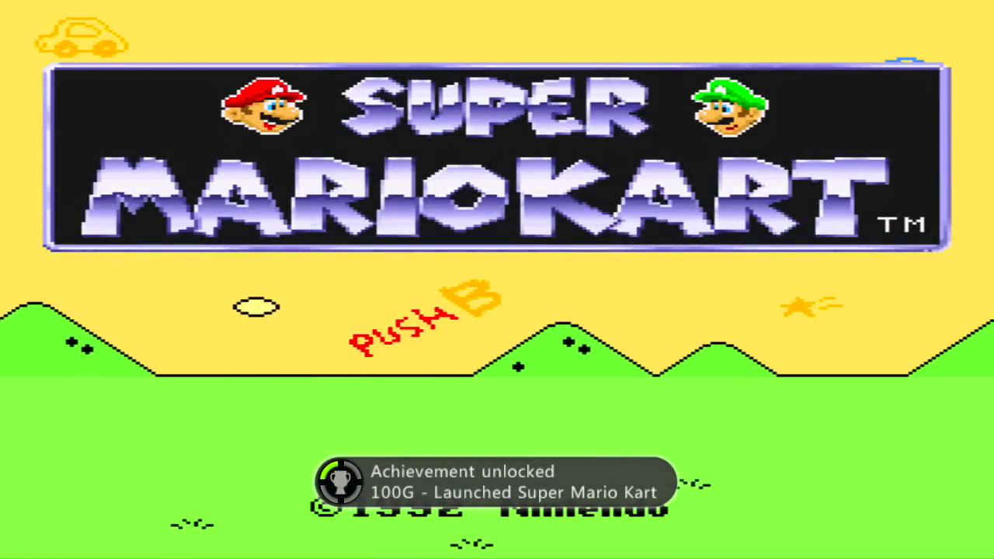
Start a 1P game in Super Mario Kart and move the mode selection to Time Trial.
key(Return)
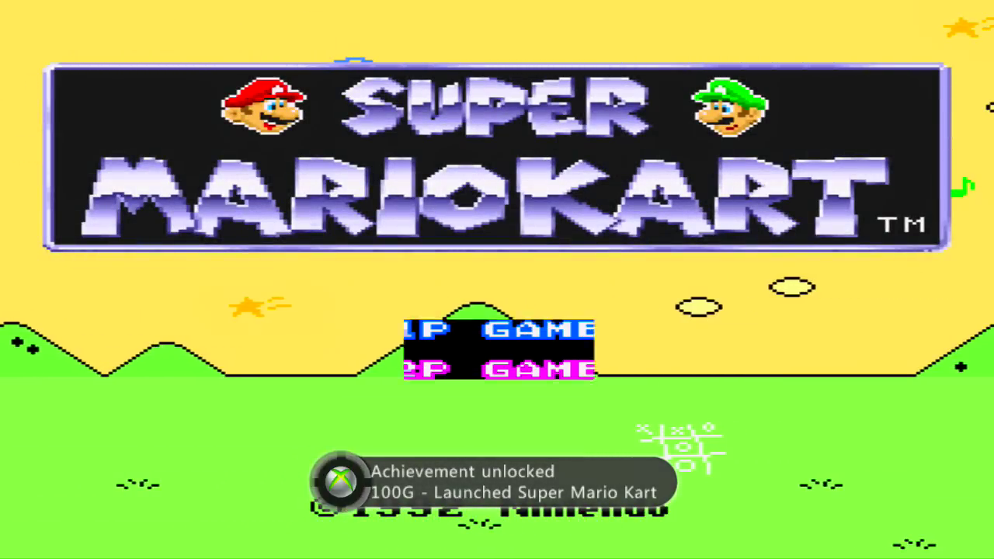
key(Up)
key(Return)
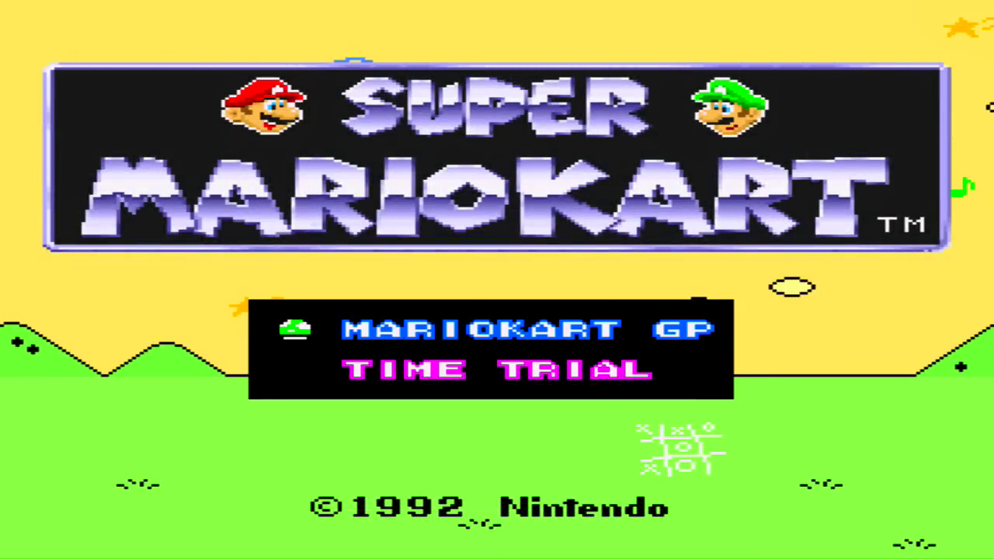
key(Down)
key(Up)
key(Down)
key(Up)
key(Down)
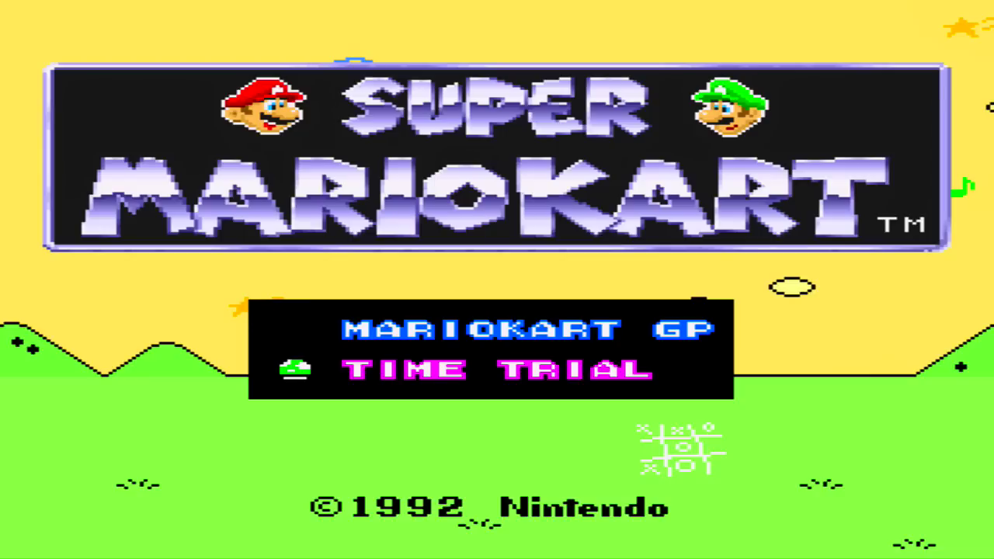
Choose Mariokart GP instead of Time Trial as the Super Mario Kart game mode.
key(Up)
key(Down)
key(Up)
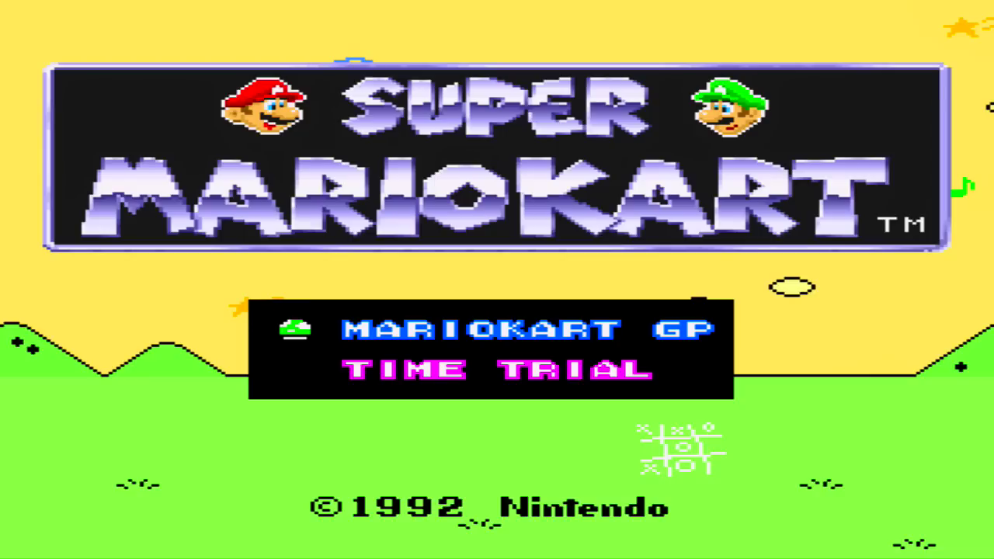
key(Down)
key(Up)
key(Return)
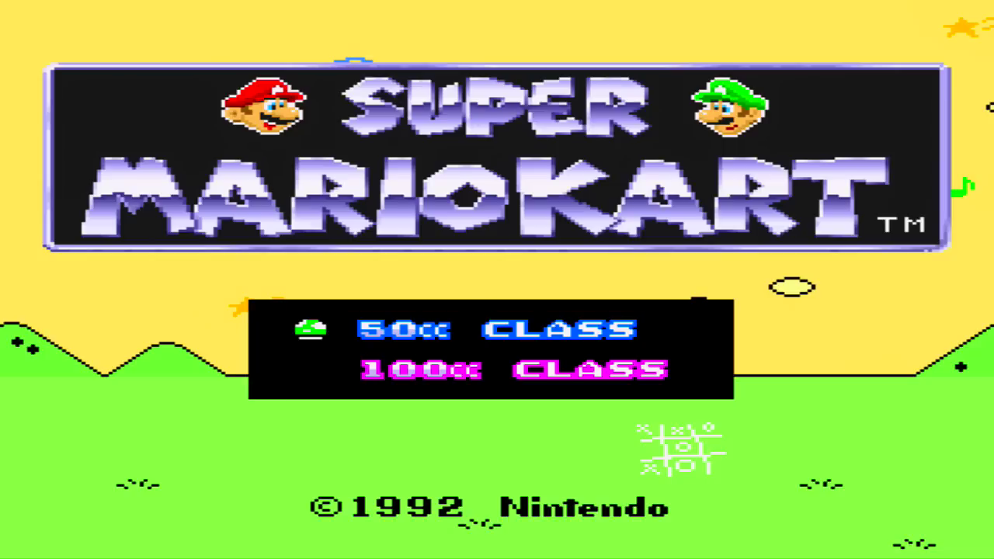
Pick the 100cc class and confirm Mario as the 1P driver to start the race.
key(Down)
key(Return)
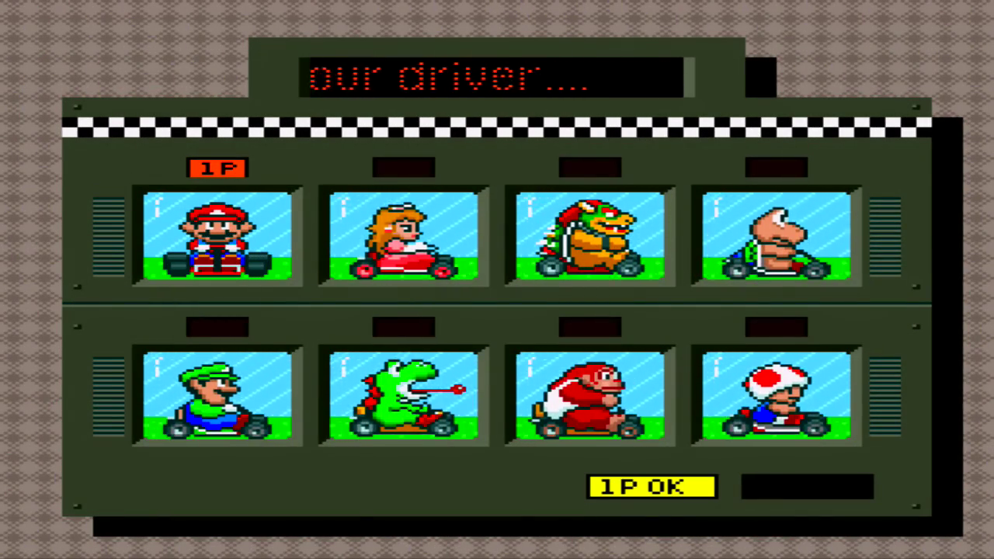
key(Return)
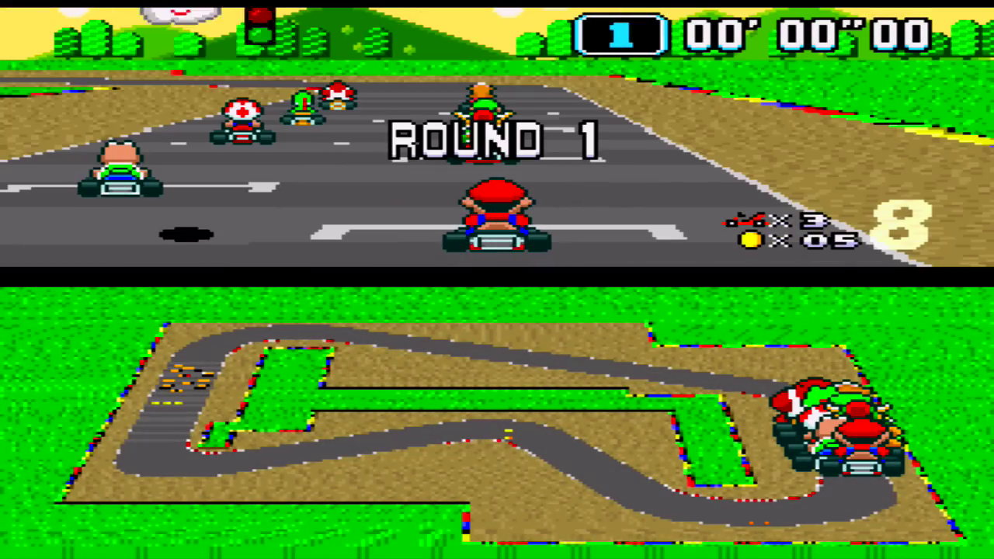
Accelerate and steer Mario's kart around the first track to test gameplay in the emulator.
key(z)
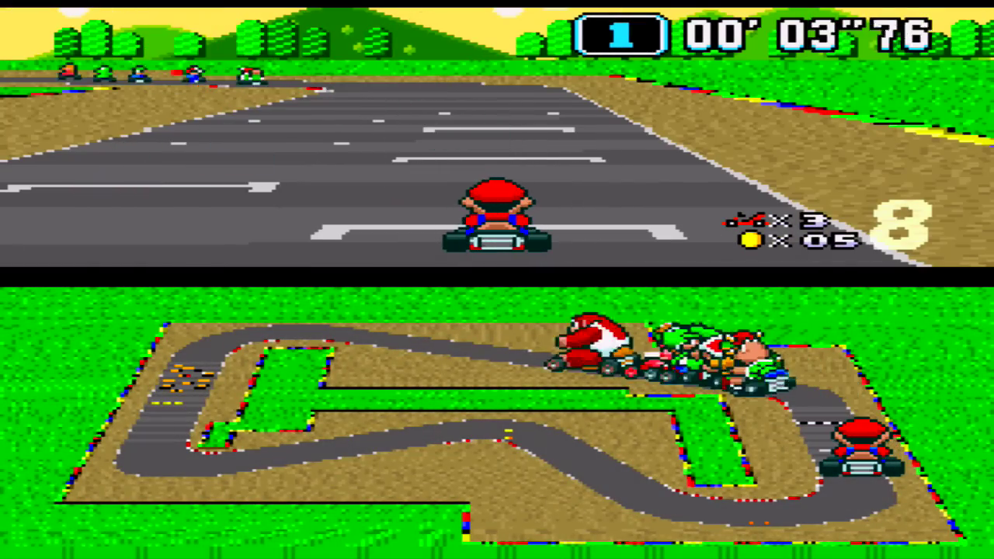
key(Left)
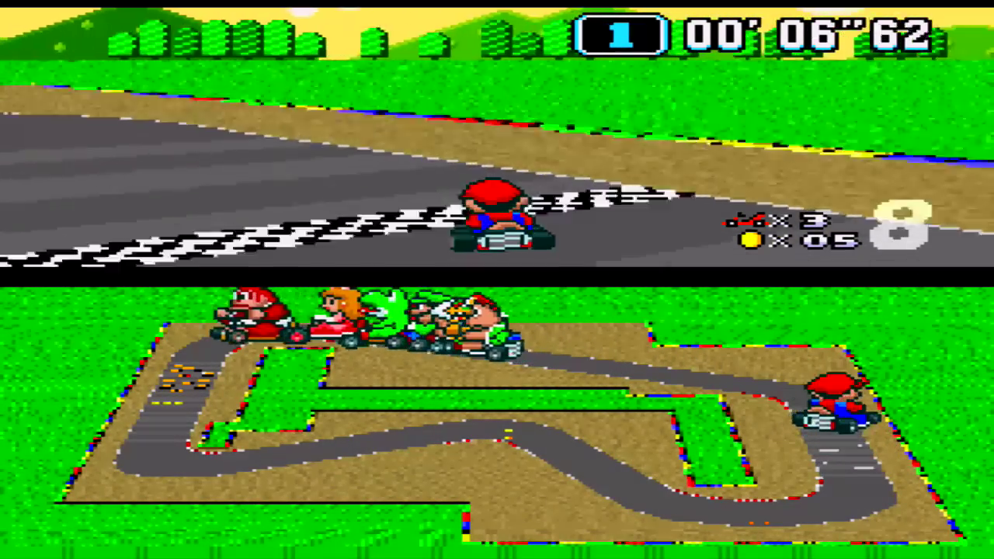
key(Left)
key(Left)
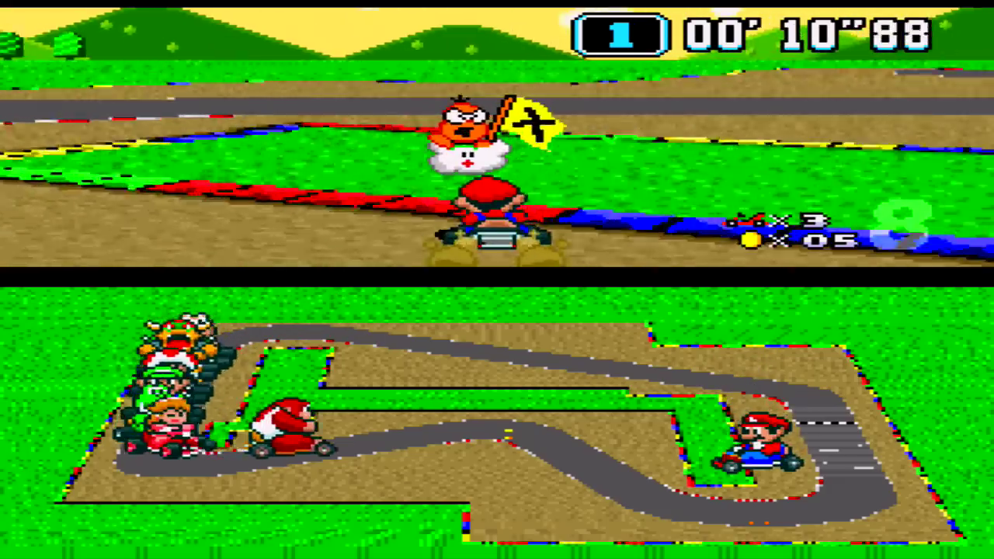
key(Left)
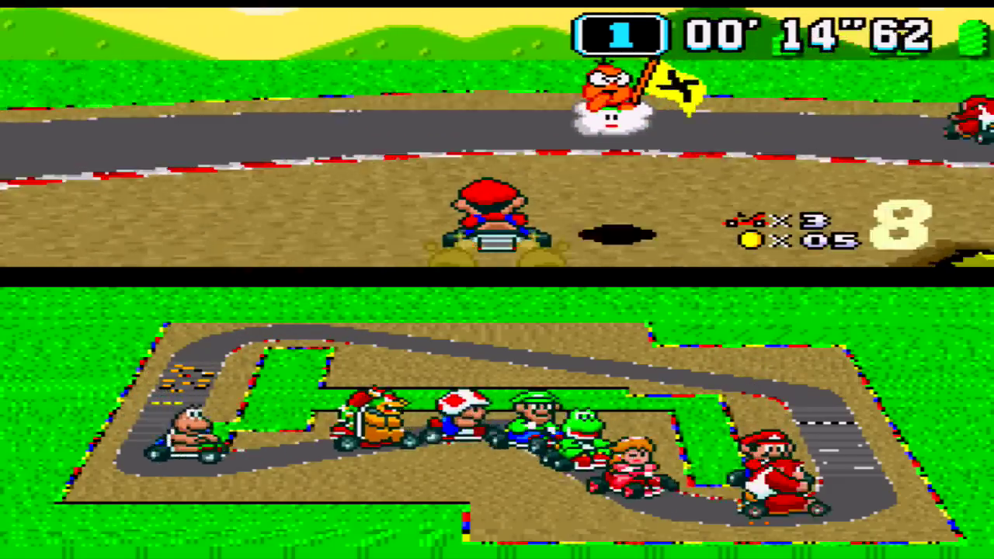
key(Left)
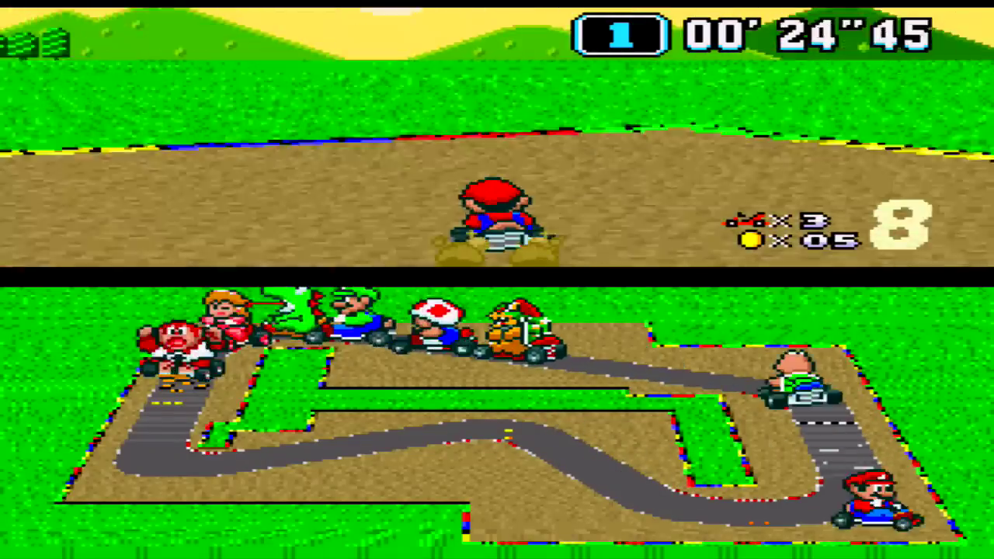
key(Left)
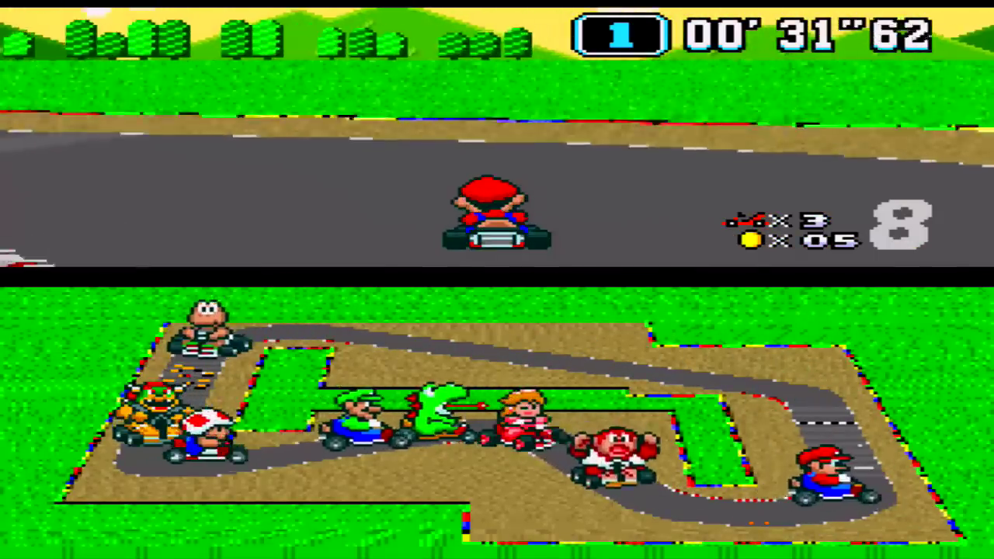
key(Left)
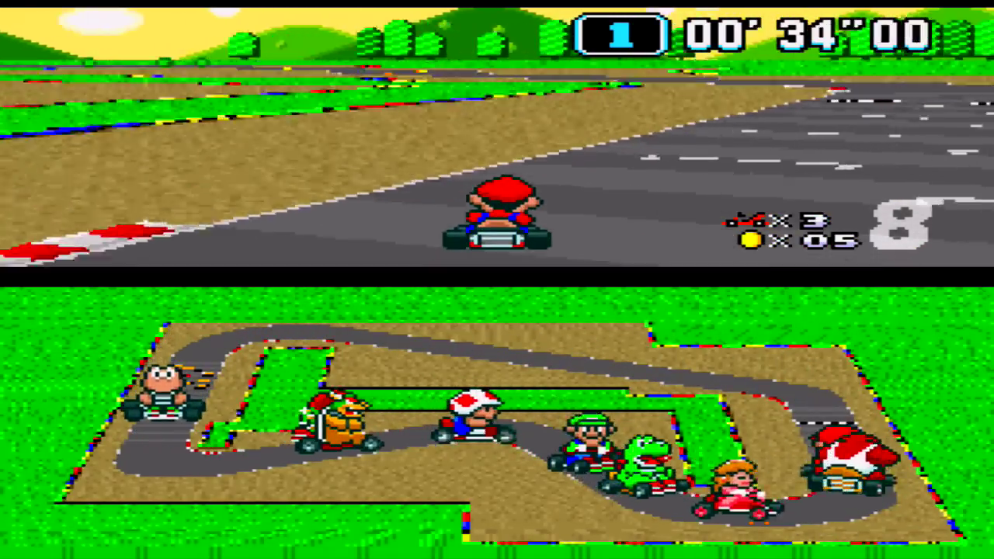
Exit Snes360 through Xbox Home and return to the dashboard.
key(Home)
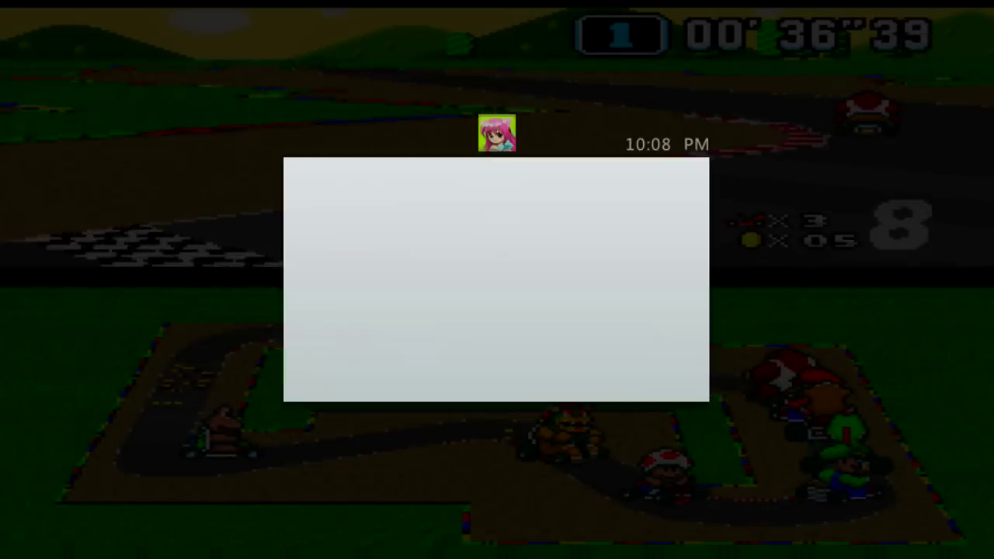
key(y)
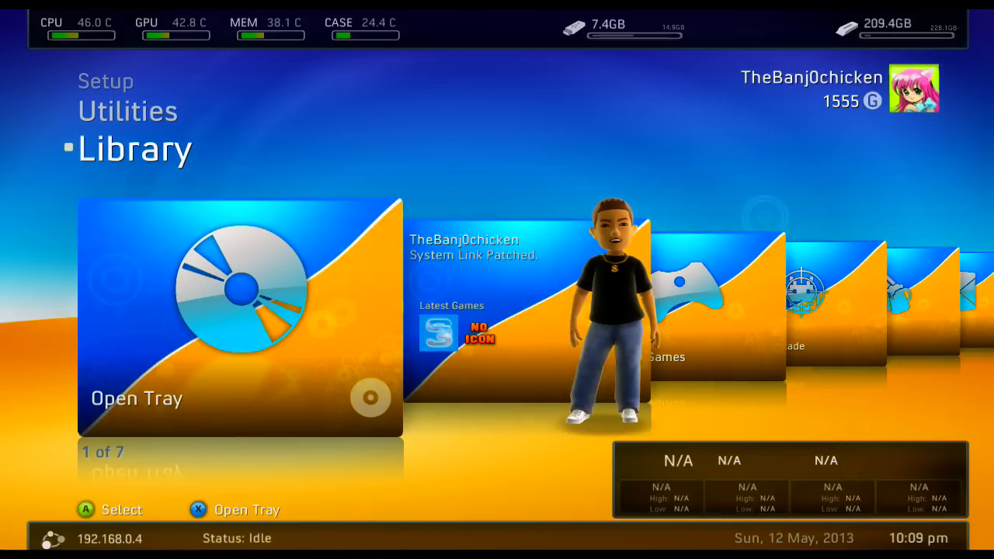
key(Right)
key(Right)
key(Right)
key(Right)
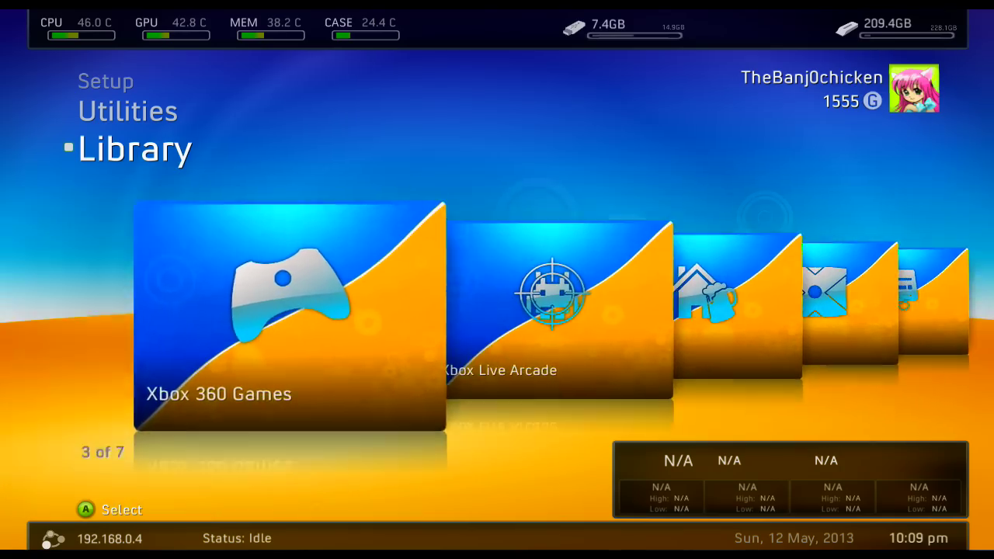
key(Left)
key(Left)
key(Left)
key(Left)
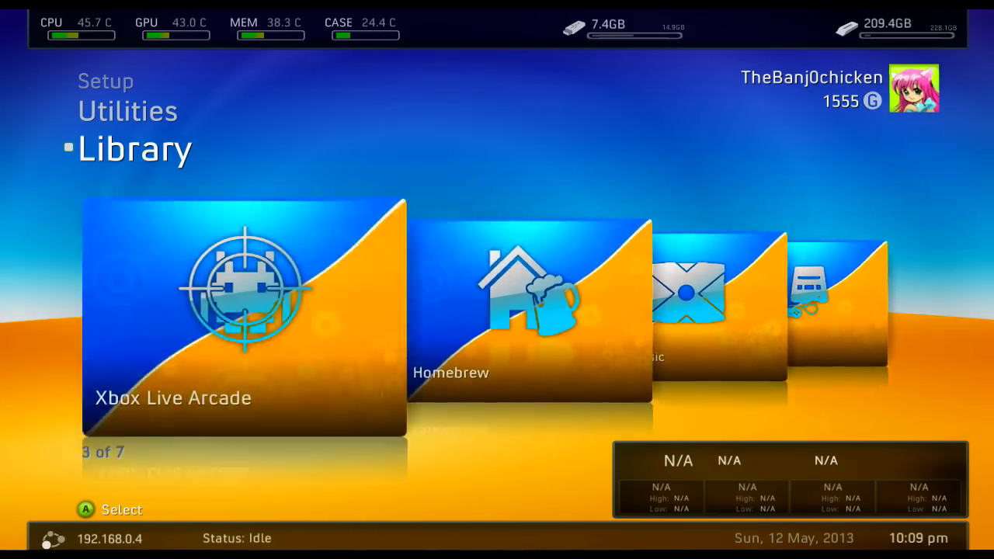
key(Up)
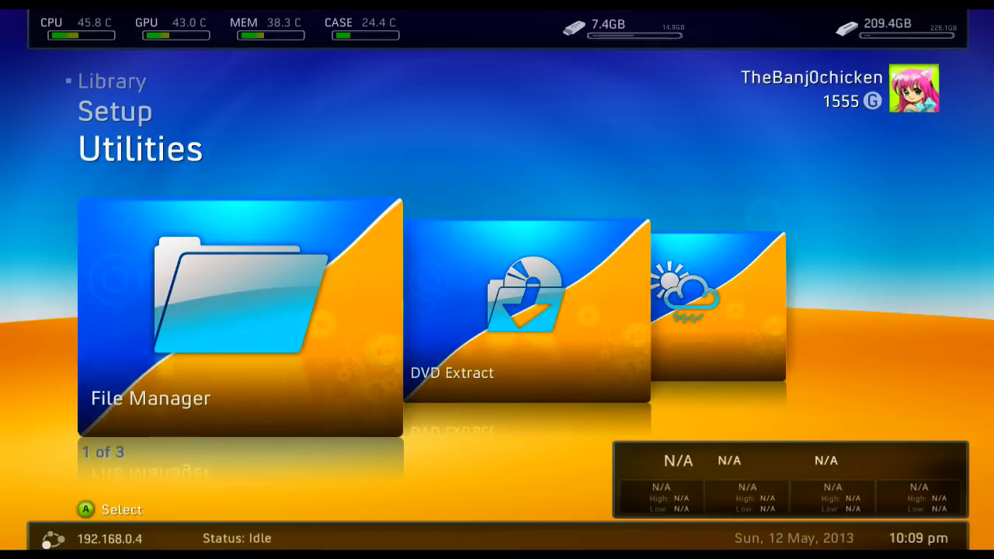
key(Up)
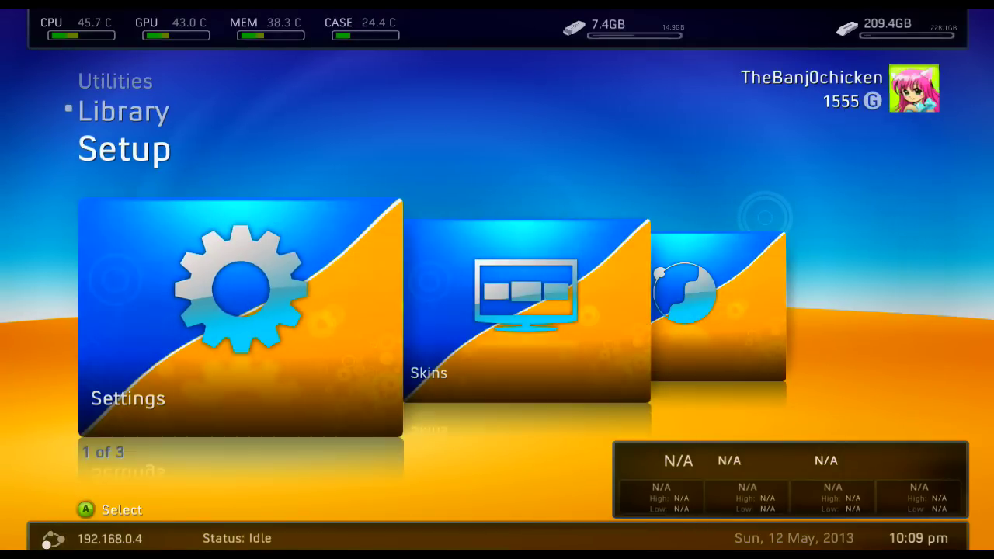
key(Down)
key(Right)
key(Right)
key(Left)
key(Left)
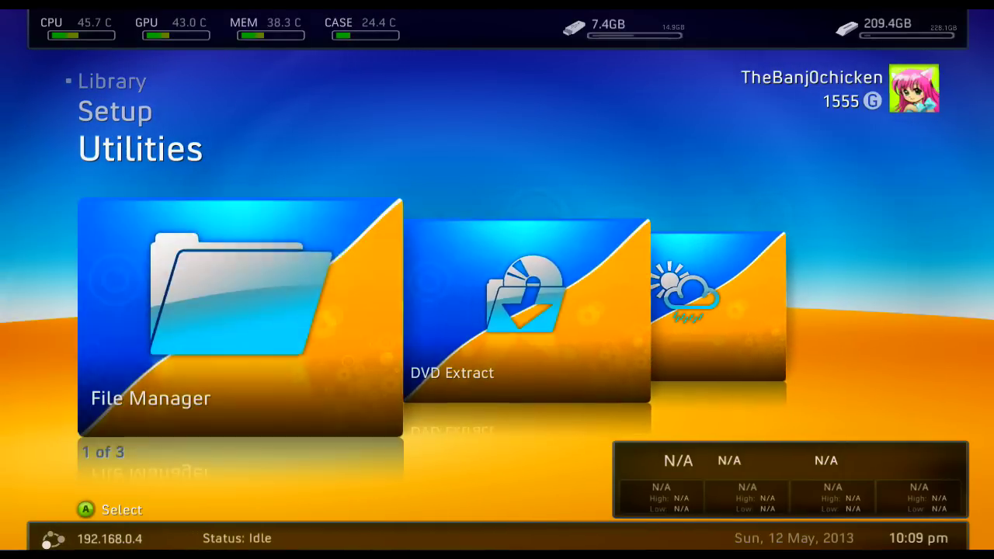
key(Up)
key(Down)
key(Down)
key(Up)
key(Up)
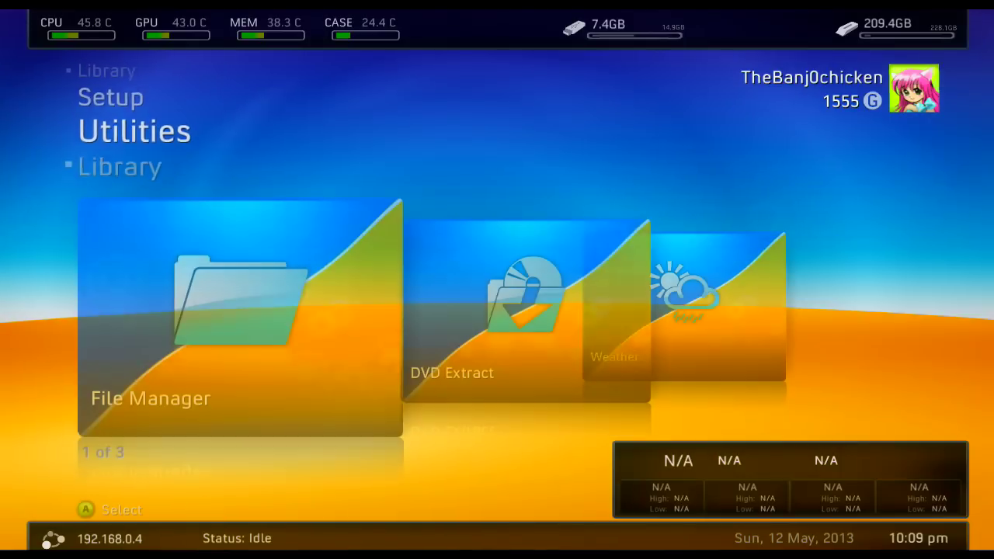
key(Up)
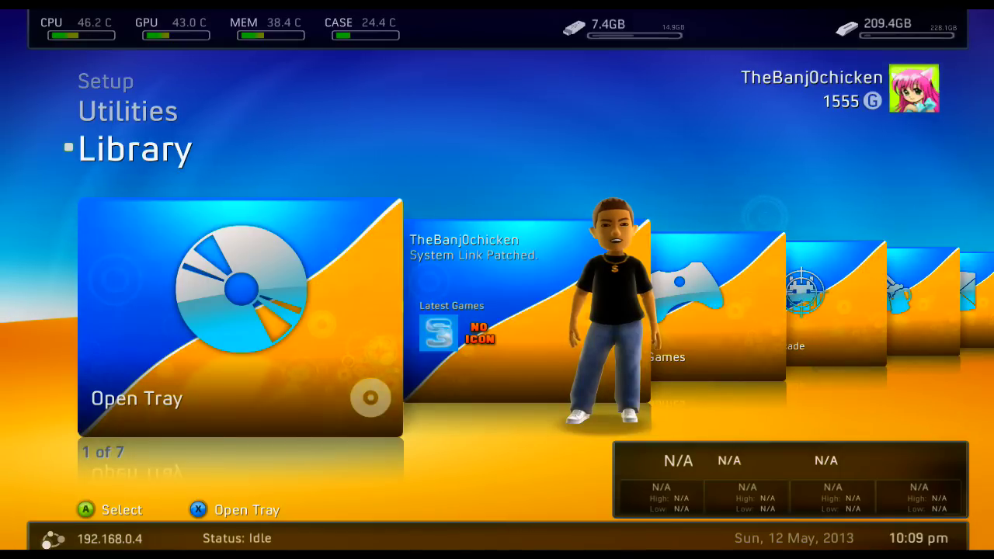
key(Up)
key(Down)
key(Right)
key(Left)
key(Up)
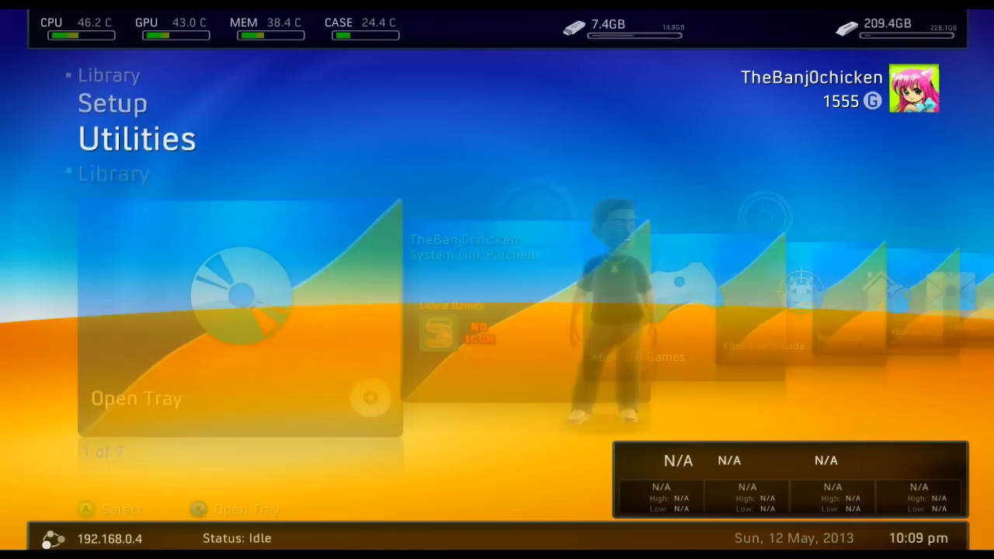
key(Down)
key(Right)
key(Right)
key(Left)
key(Left)
key(Right)
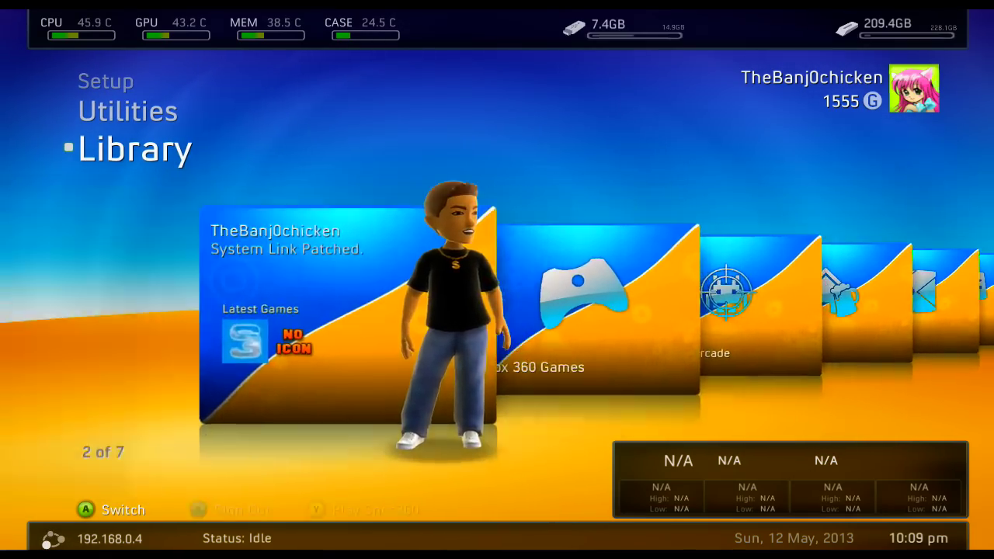
key(Right)
key(Left)
key(Left)
key(Right)
key(Right)
key(Right)
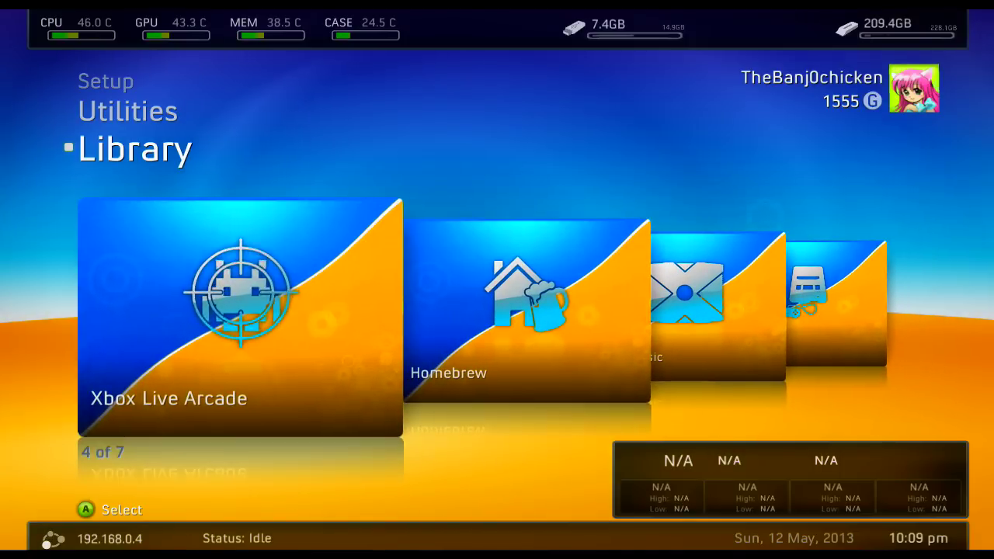
key(Left)
key(Left)
key(Left)
key(Up)
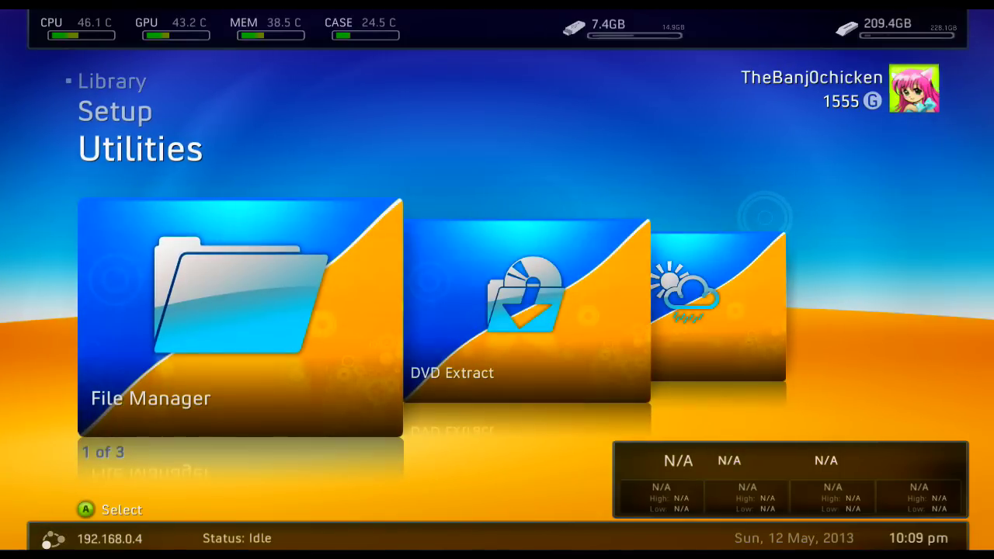
Open the Xbox Guide over the dashboard and move the selection to System Link.
key(super)
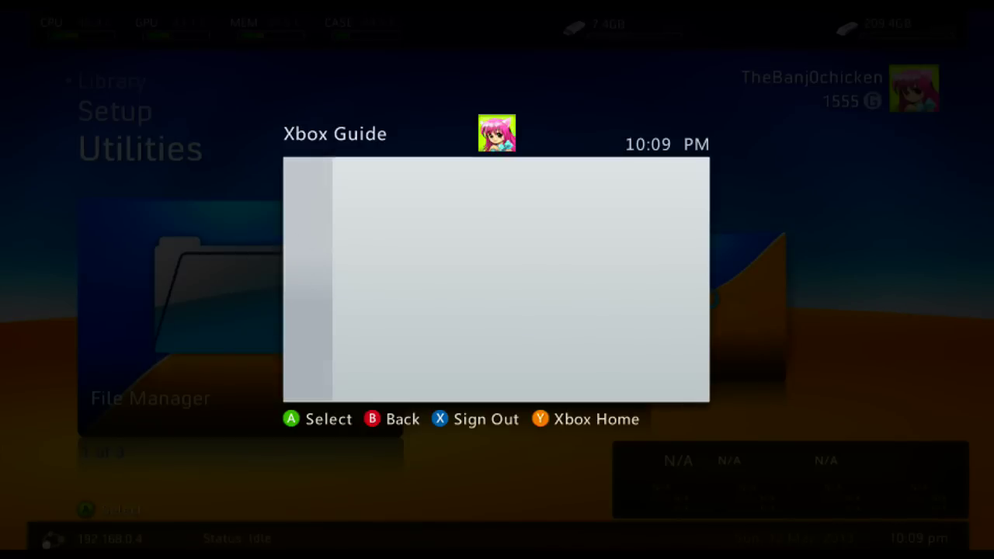
key(Down)
key(Down)
key(Up)
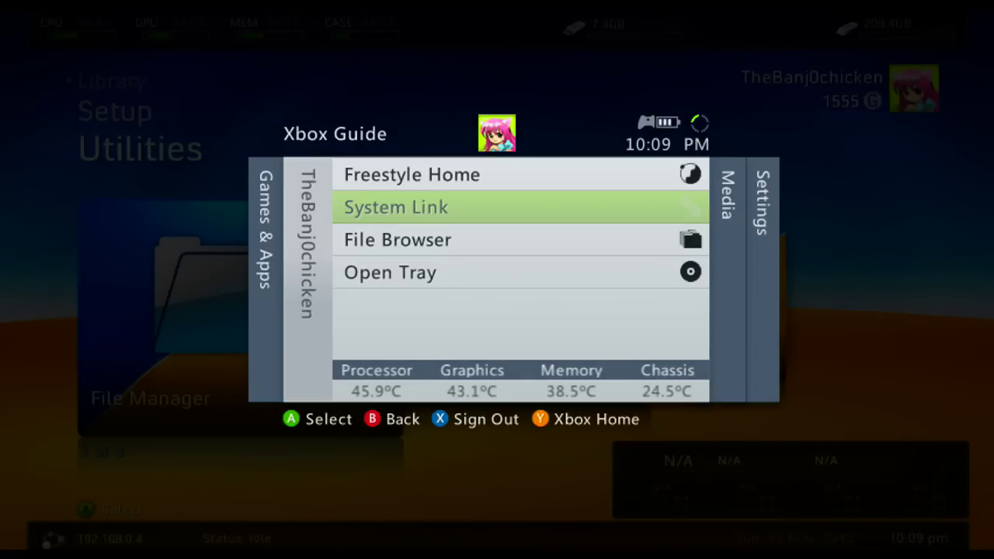